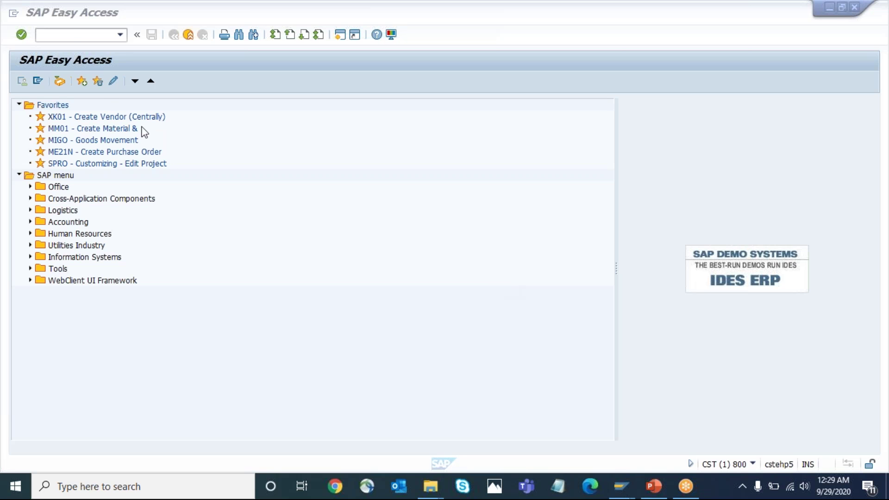
Step: Open transaction ME2N for purchasing documents per document number
click(71, 34)
text(ME2N)
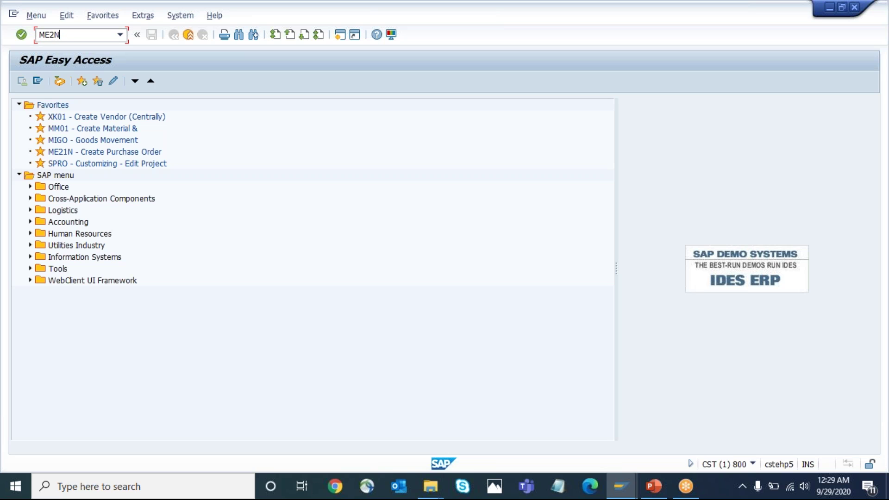
key(Return)
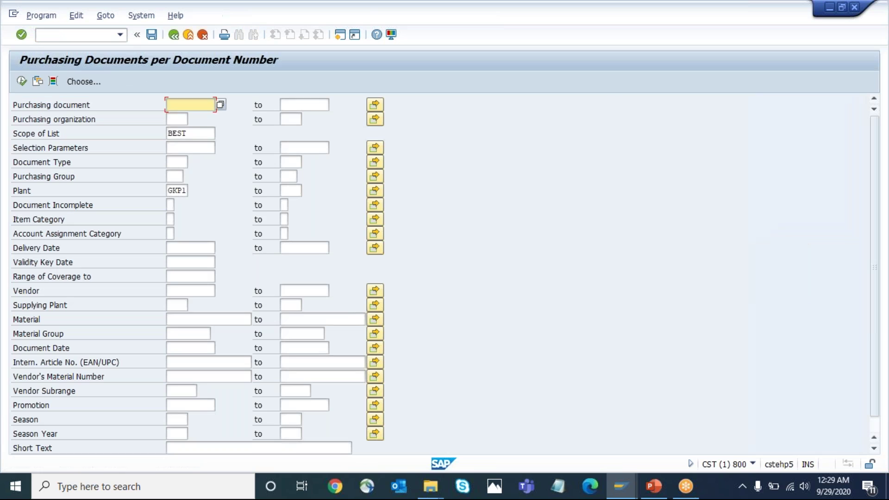
Step: Set the Scope of List to BEST_ALV, Purchase orders (ALV)
click(191, 147)
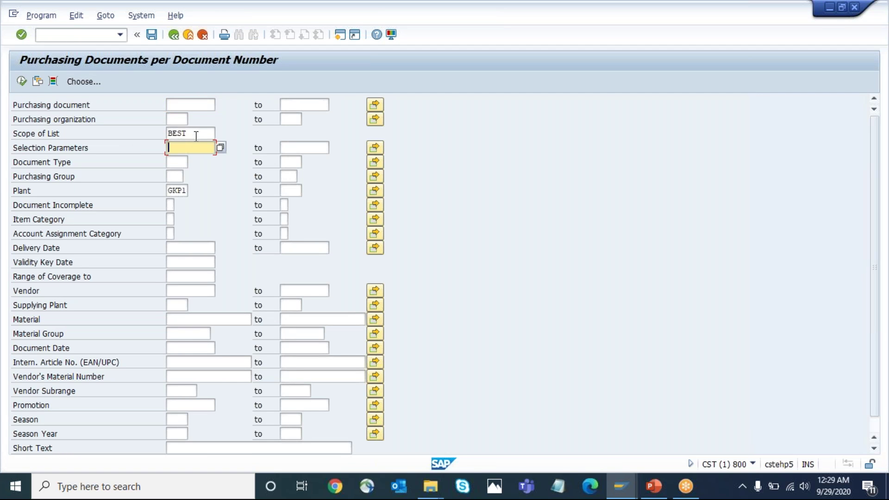
click(198, 133)
click(219, 133)
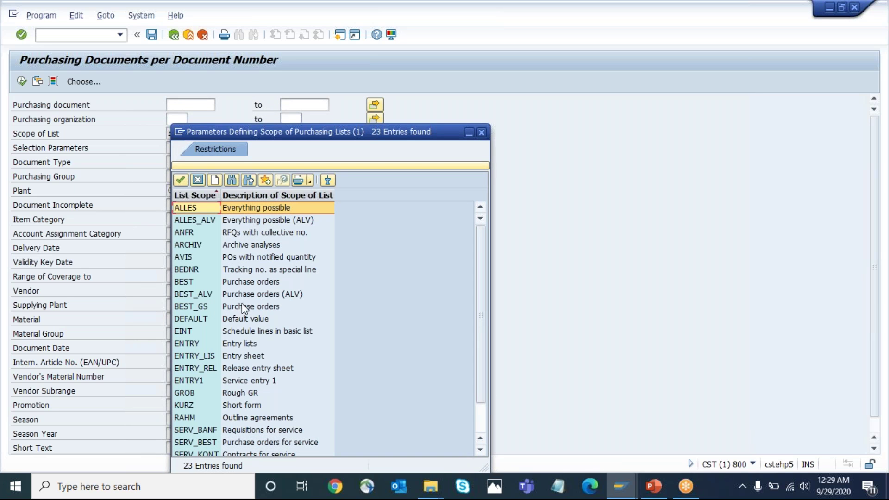
double_click(260, 292)
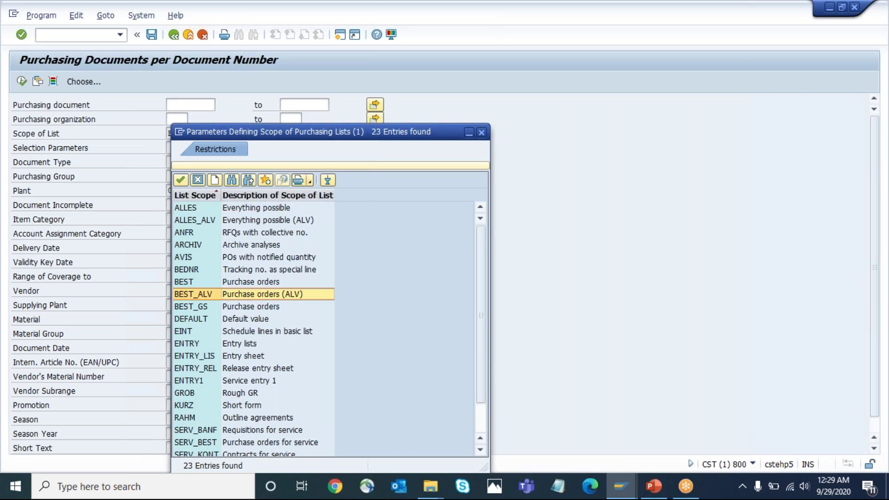
Step: Restrict the Document Date to 01.01.2020 through 25.09.2020 and execute the report
click(186, 318)
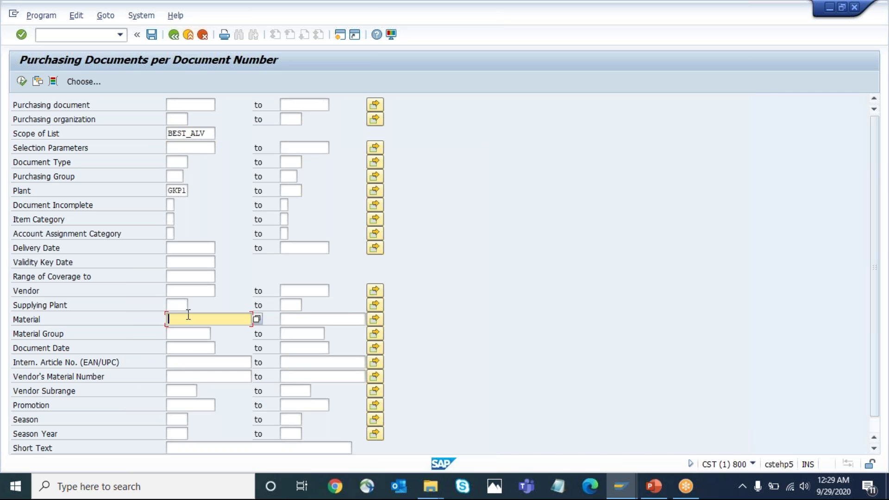
click(184, 348)
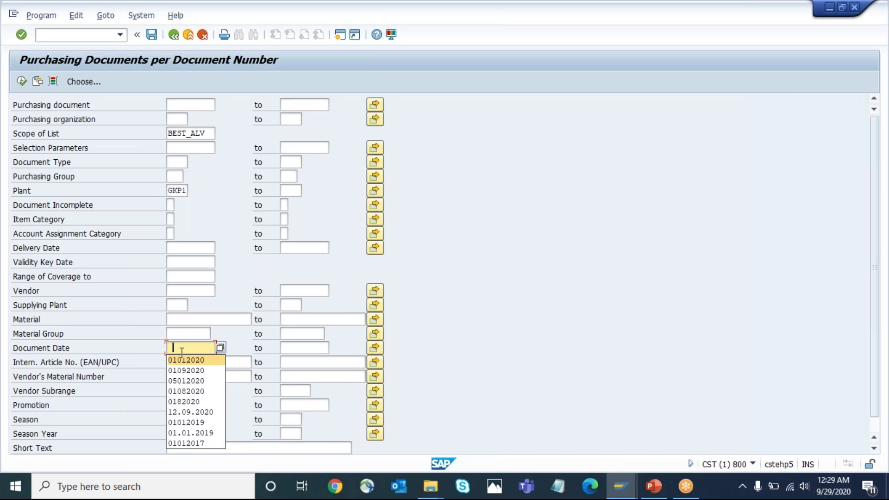
click(190, 358)
click(301, 347)
click(301, 357)
key(Return)
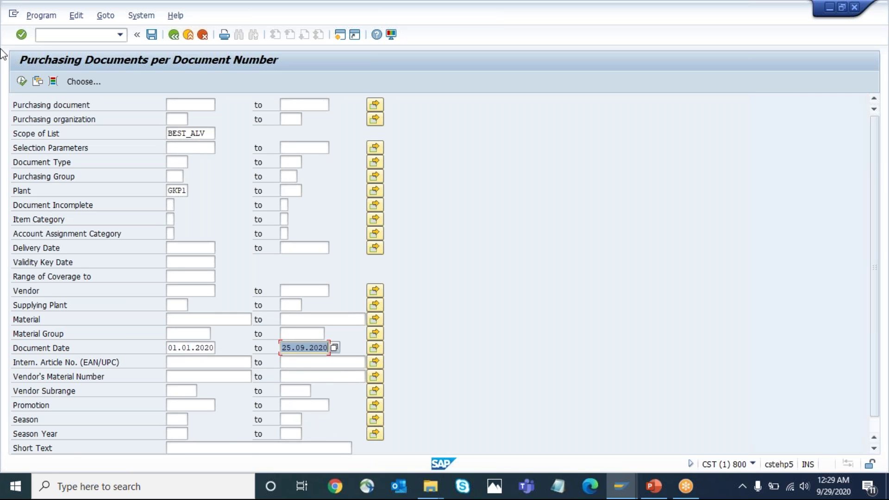
click(22, 81)
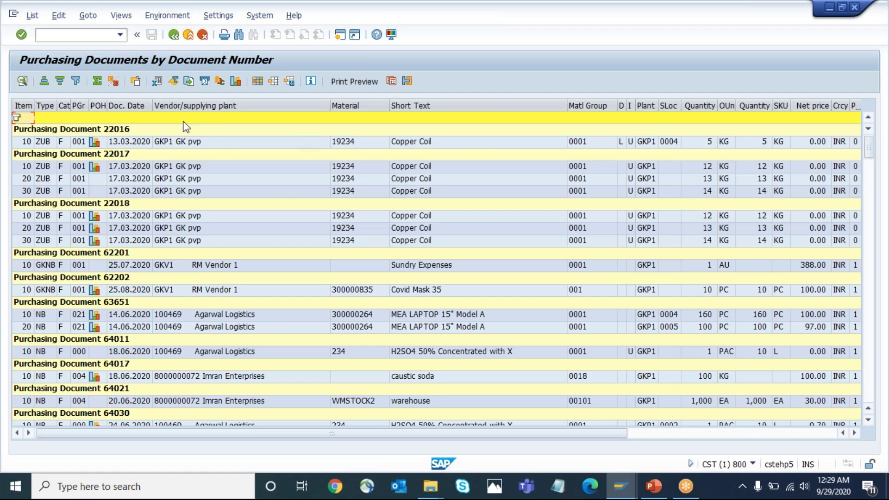
Step: Export the purchasing document list as a spreadsheet in the available format 10 Excel (in Office 2007 XSLX Format)
click(33, 16)
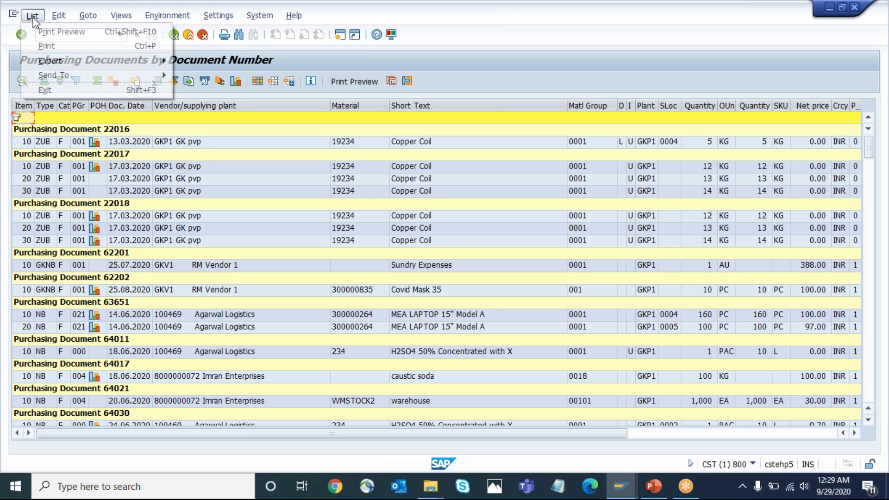
click(33, 17)
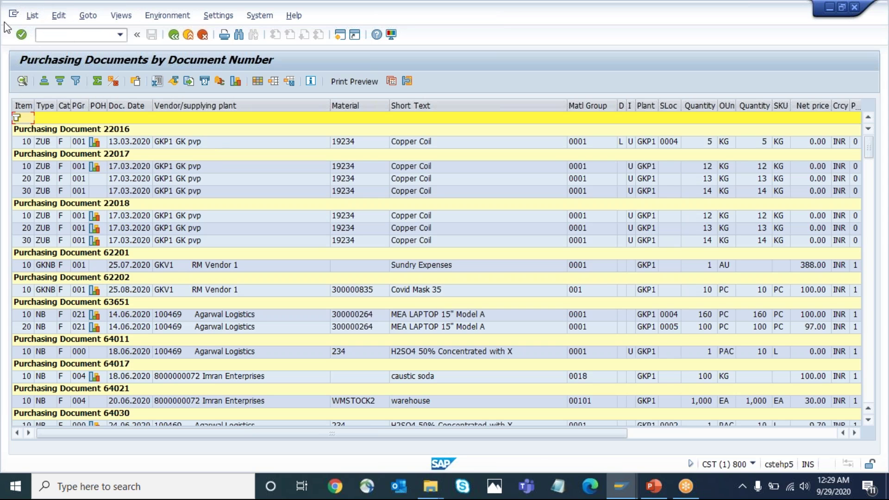
click(32, 19)
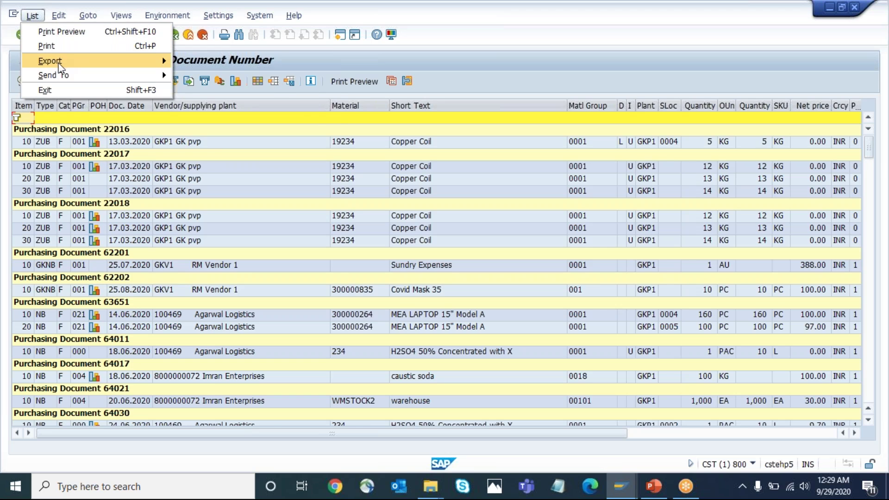
mouse_move(57, 65)
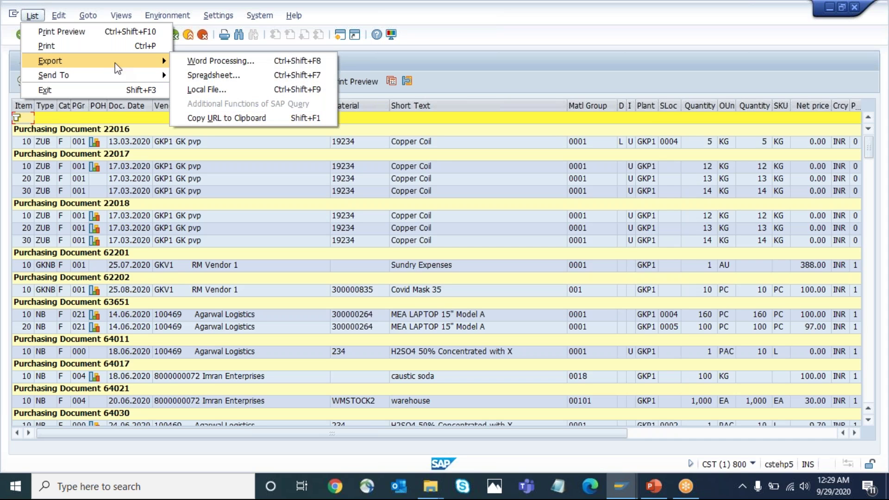
click(205, 78)
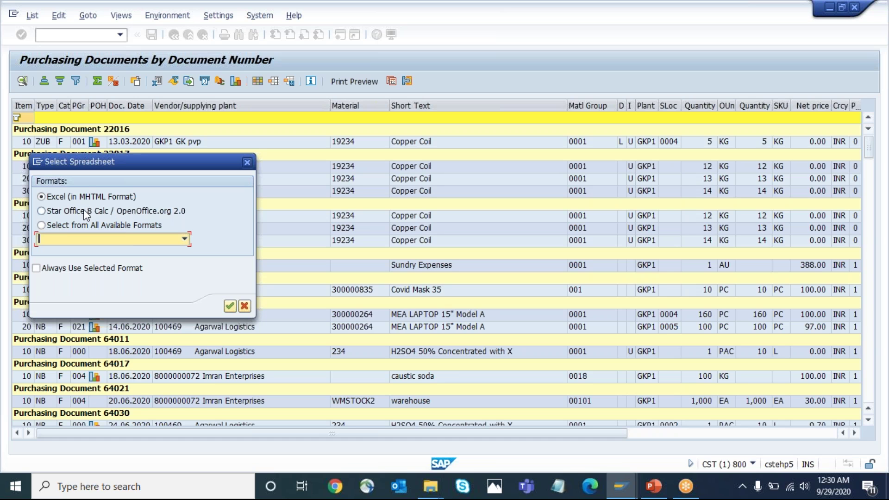
click(91, 227)
click(94, 241)
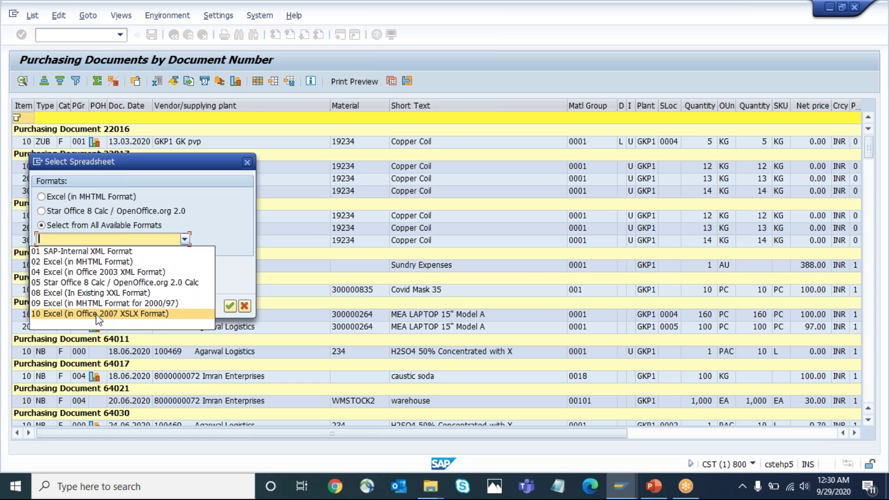
click(98, 314)
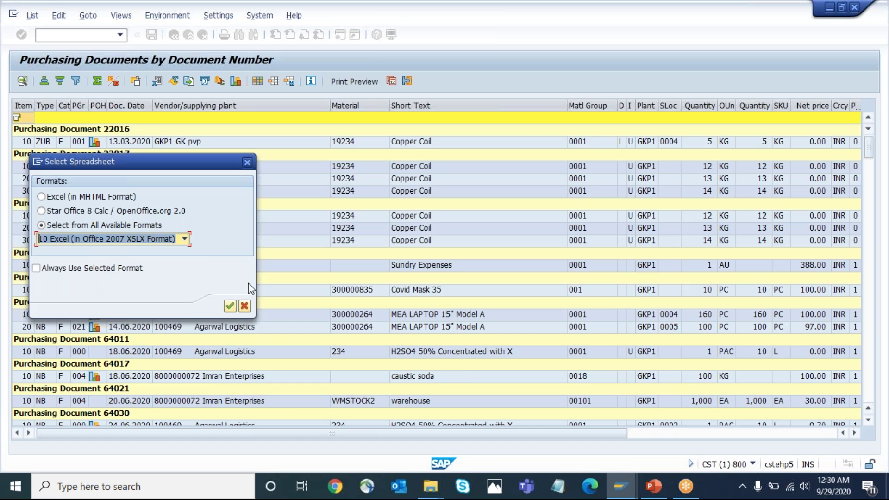
click(229, 305)
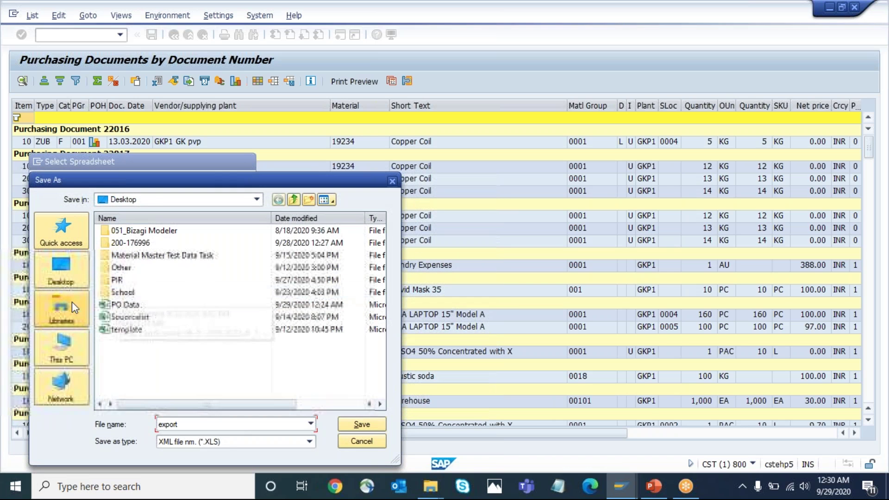
Step: Save the export to the Desktop under the file name GKP1_Purchase Orders
click(76, 277)
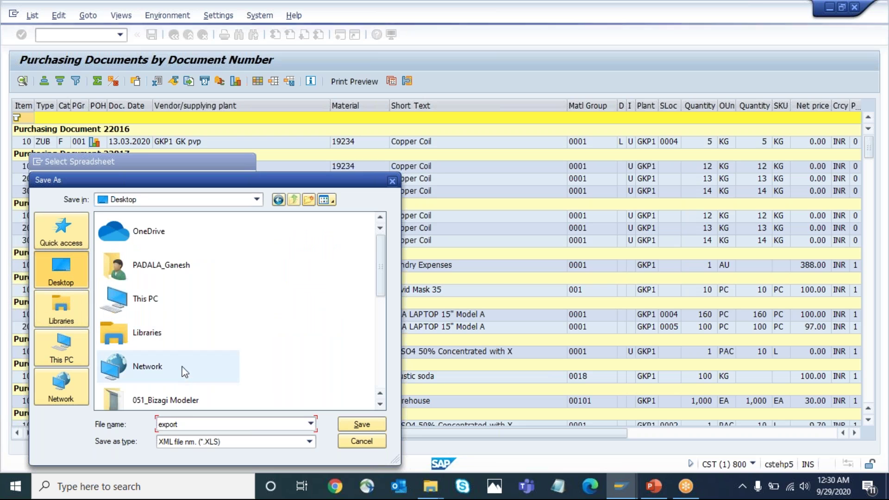
double_click(194, 423)
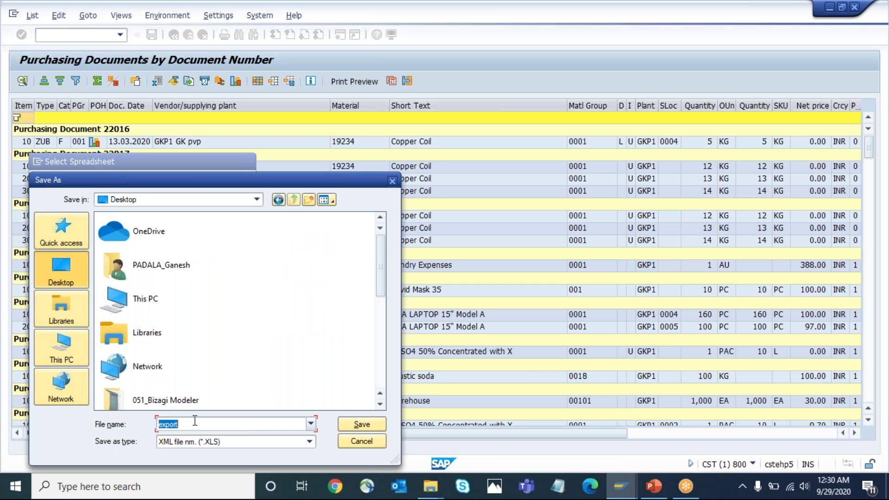
text(GKP1_)
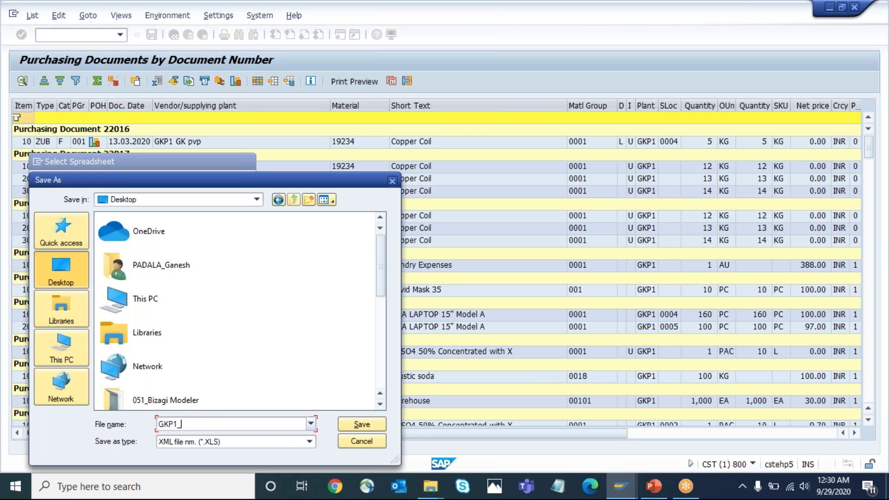
text(PO)
key(BackSpace)
text(urchase)
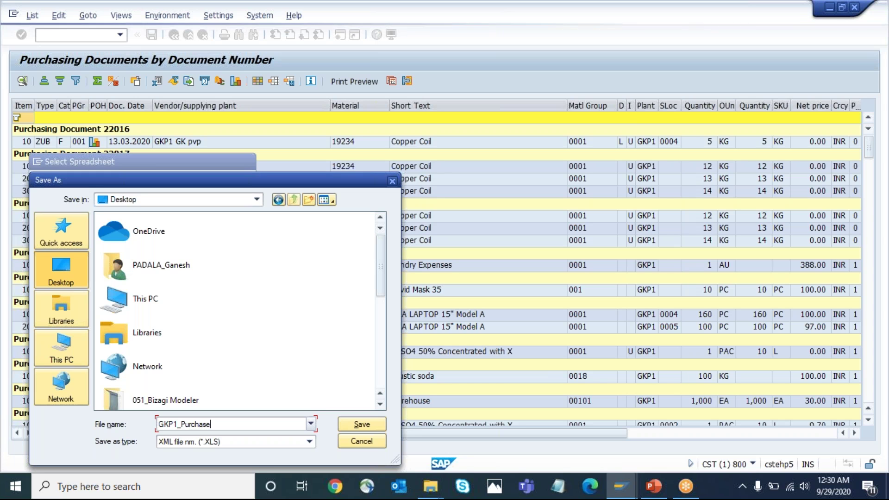
text( Orders)
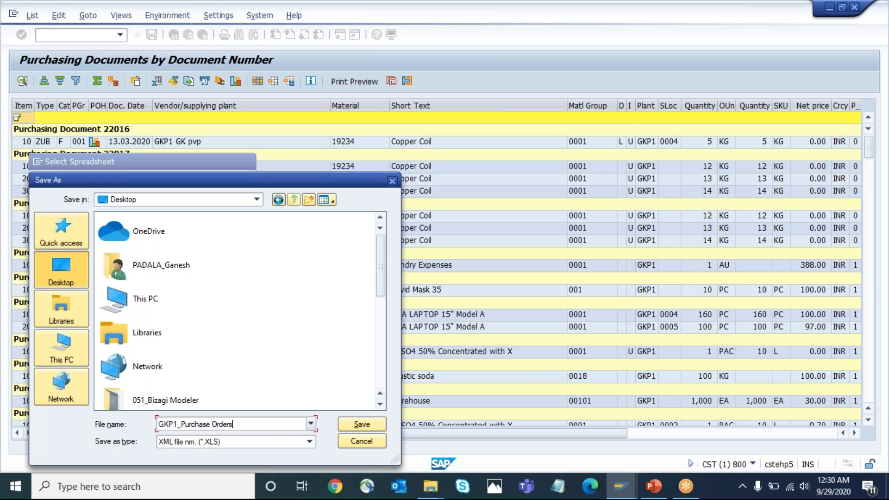
click(370, 425)
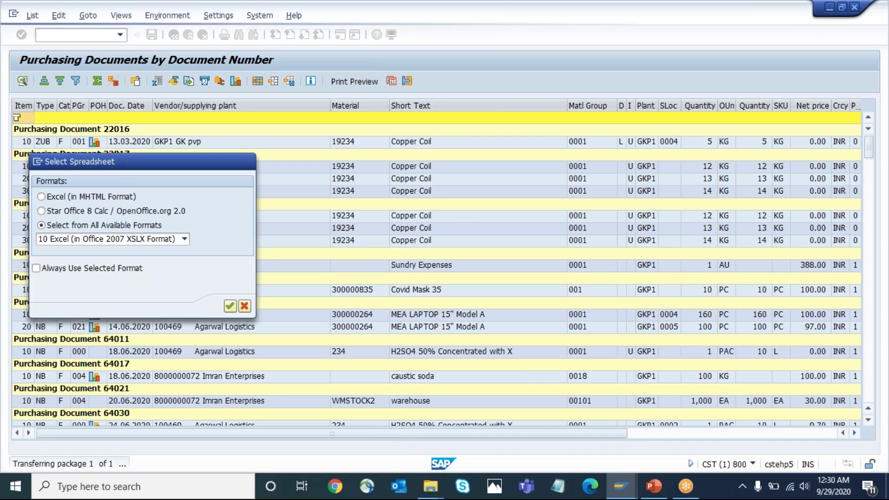
Step: Allow access to the exported file, open it in Excel despite the format mismatch, and maximize the workbook
click(24, 248)
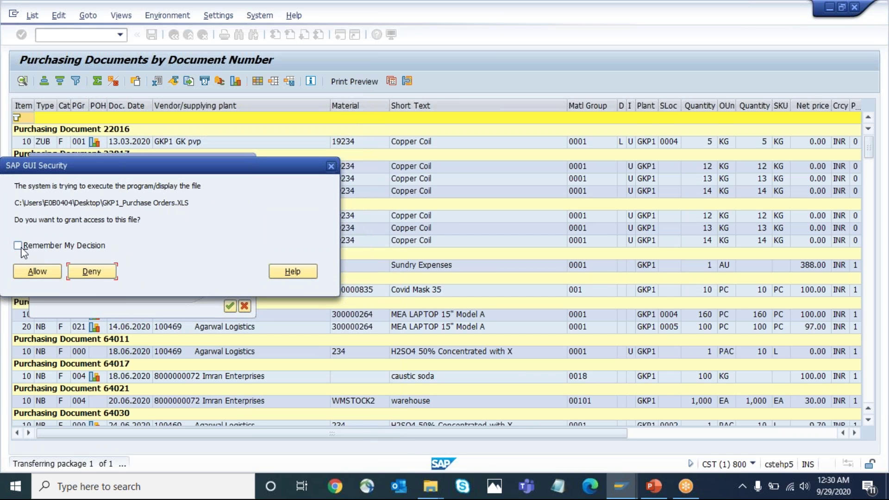
click(31, 276)
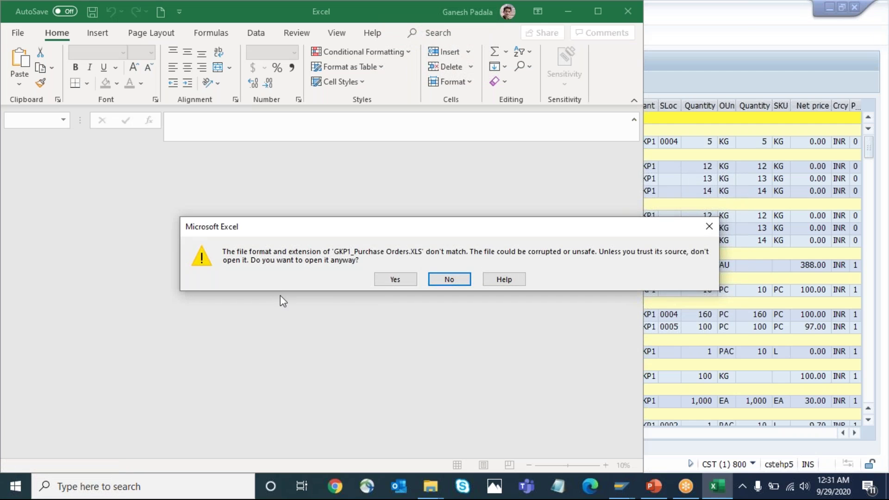
click(386, 280)
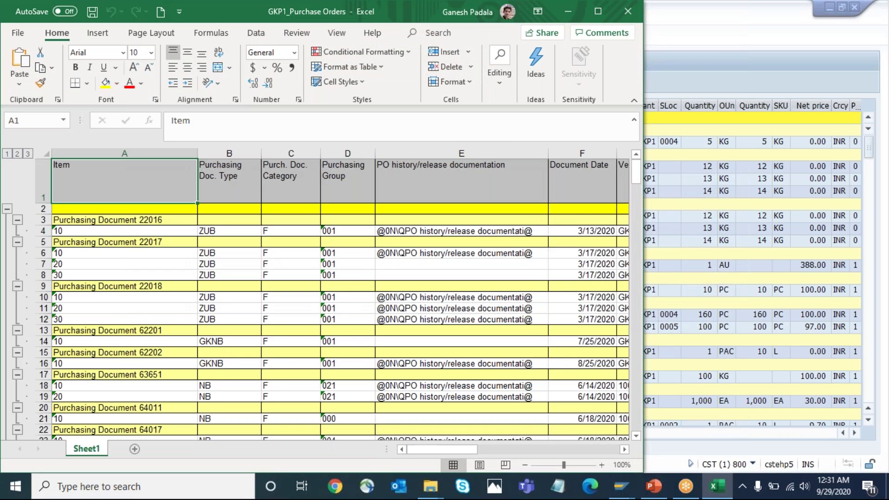
click(596, 8)
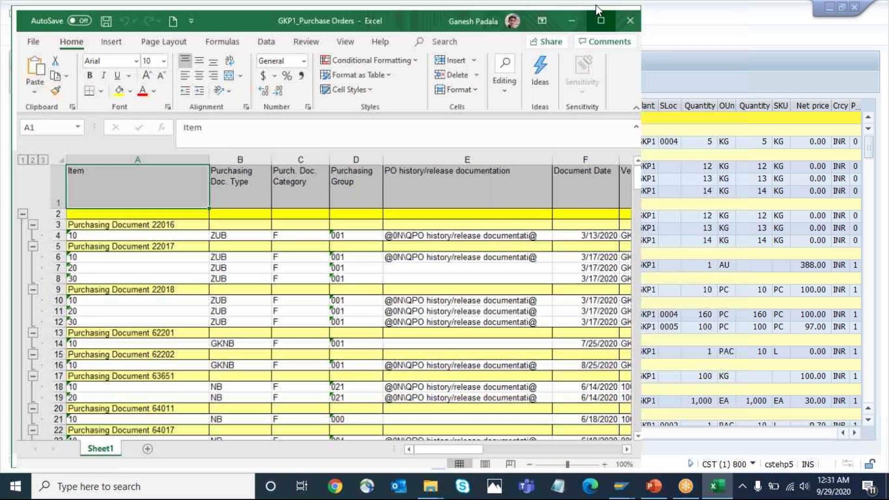
Step: Examine the exported purchase orders at outline levels 1, 2 and 3, ending with all item rows expanded
click(112, 262)
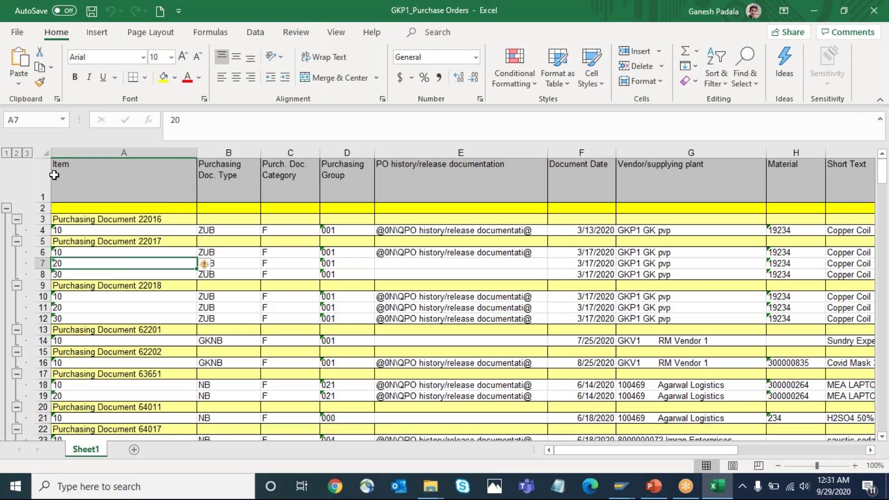
click(16, 152)
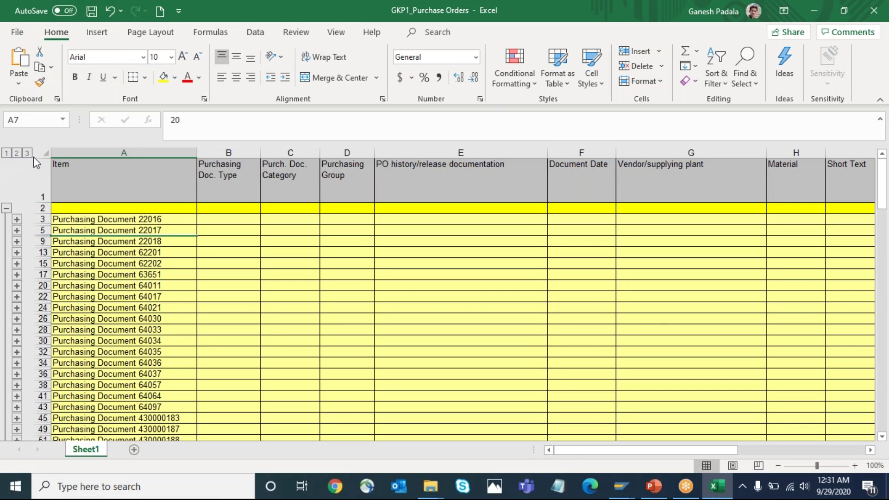
click(8, 153)
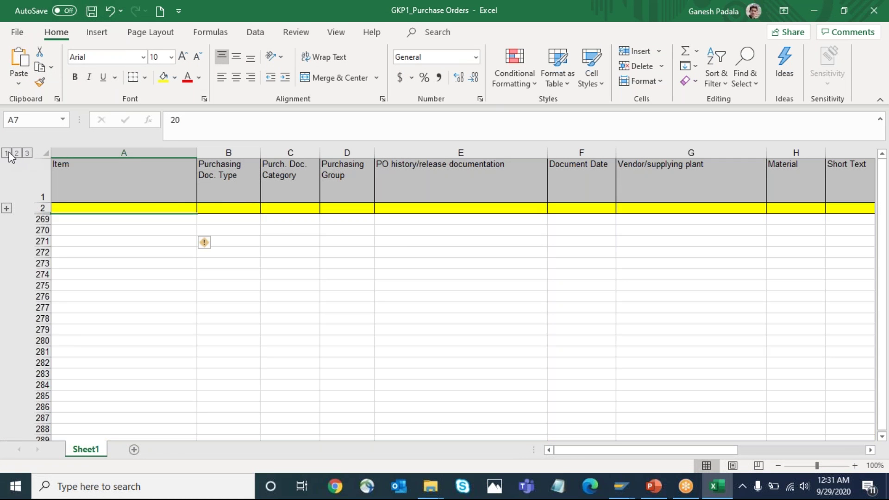
click(18, 153)
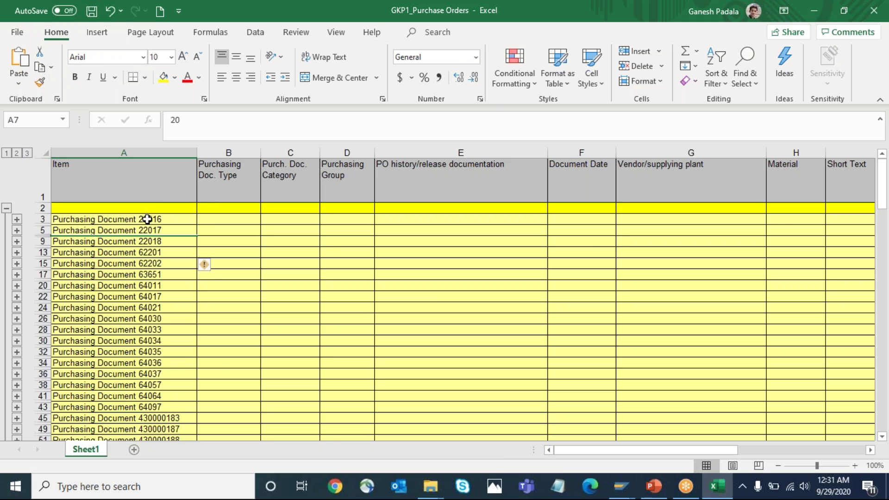
click(146, 219)
click(27, 153)
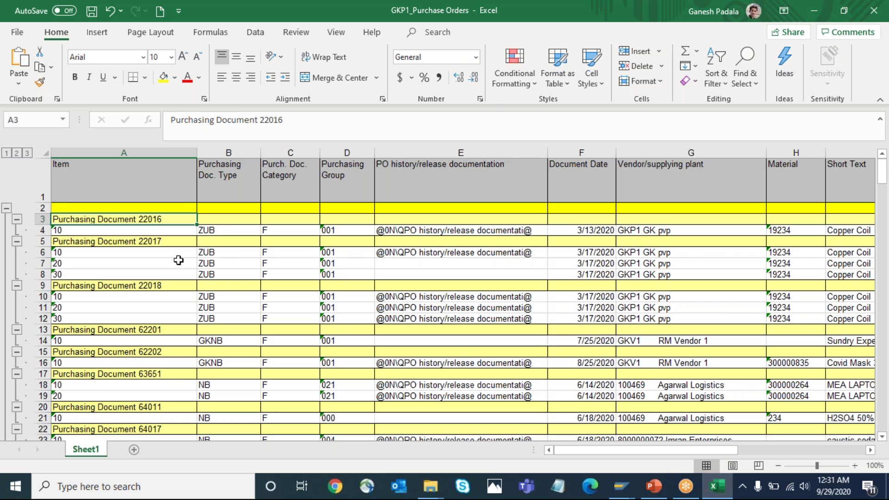
click(158, 261)
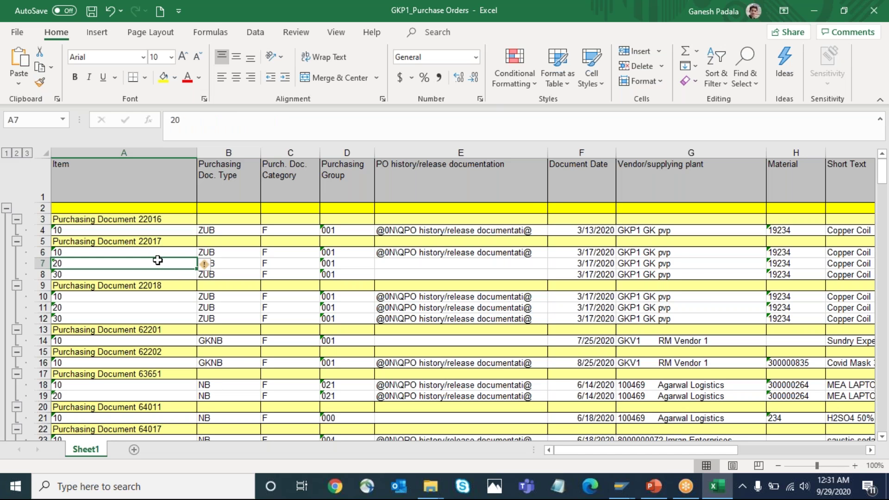
Step: Switch back to SAP and leave the purchasing documents report for the SAP Easy Access screen
key(alt+Tab)
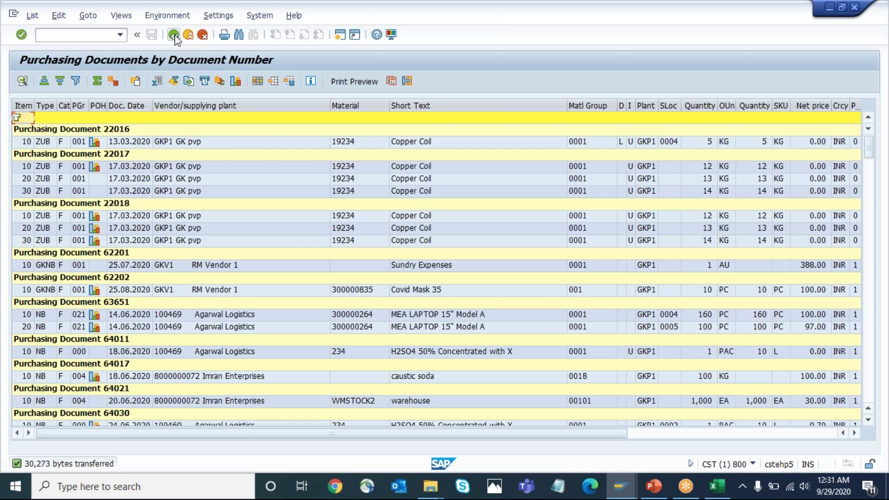
click(174, 36)
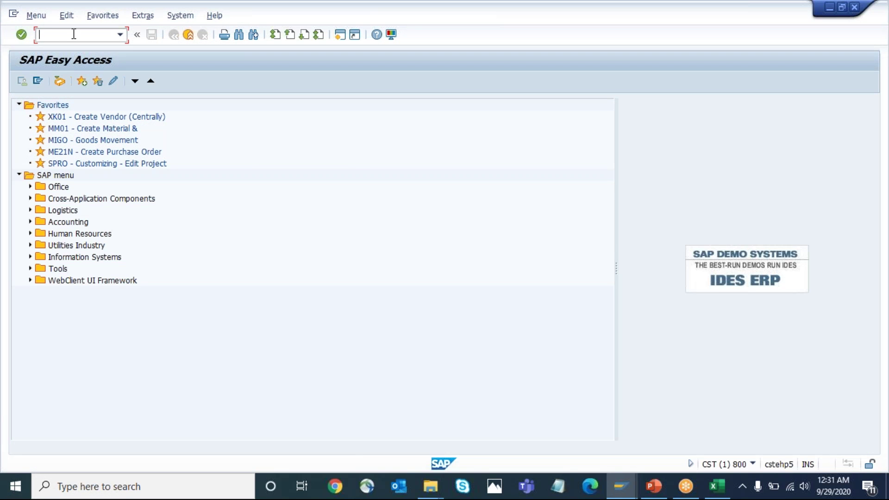
Step: Open transaction MB51 and set the posting date range from 01.01.2020 to 01.10.2020
text(MB51)
key(Return)
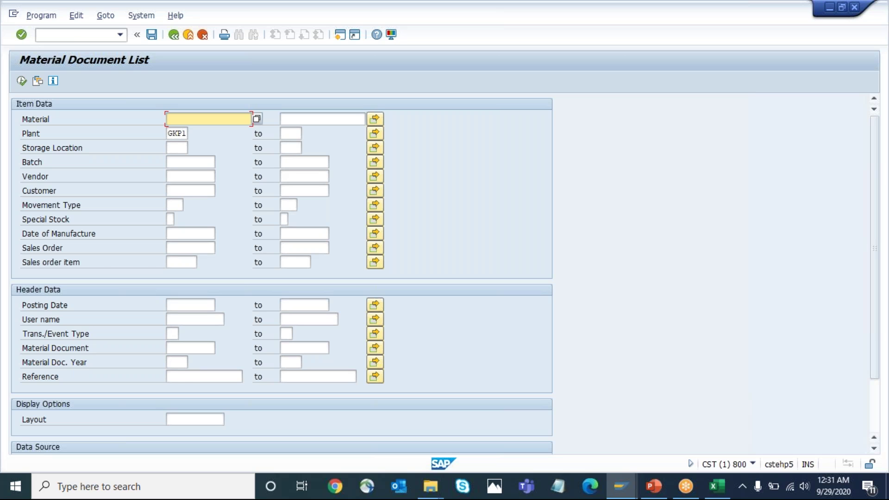
click(181, 304)
key(Down)
key(Tab)
key(Down)
key(Return)
key(Return)
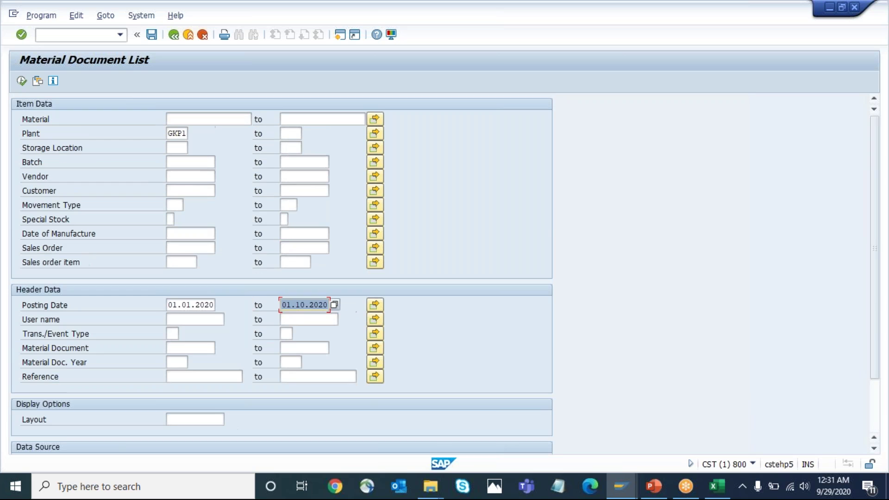
Step: Run the material document report for plant GKP1 and switch the output to the detail list
click(174, 133)
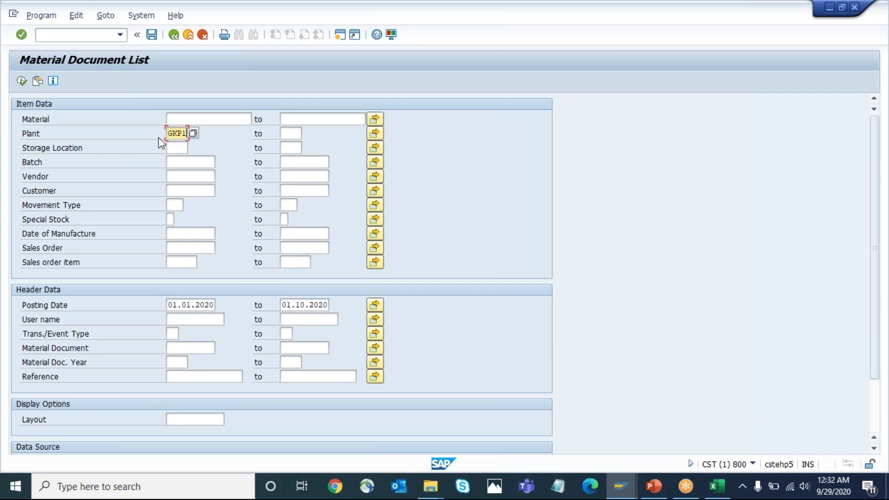
click(21, 81)
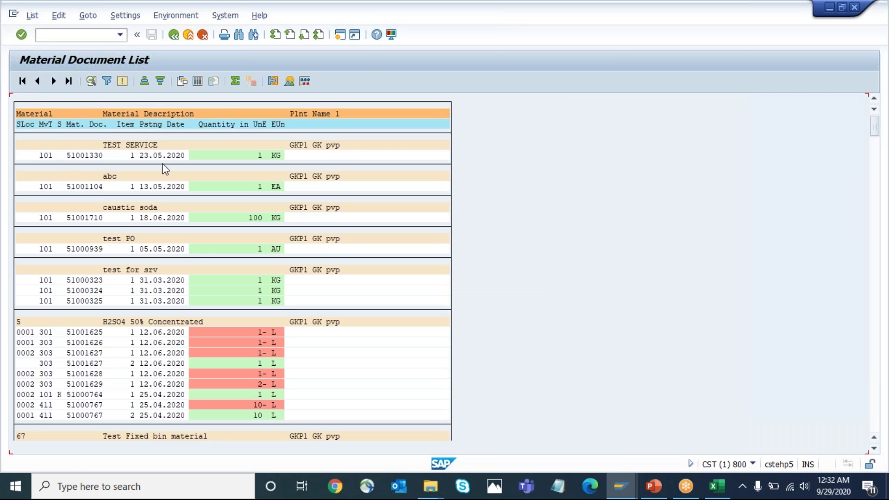
click(198, 81)
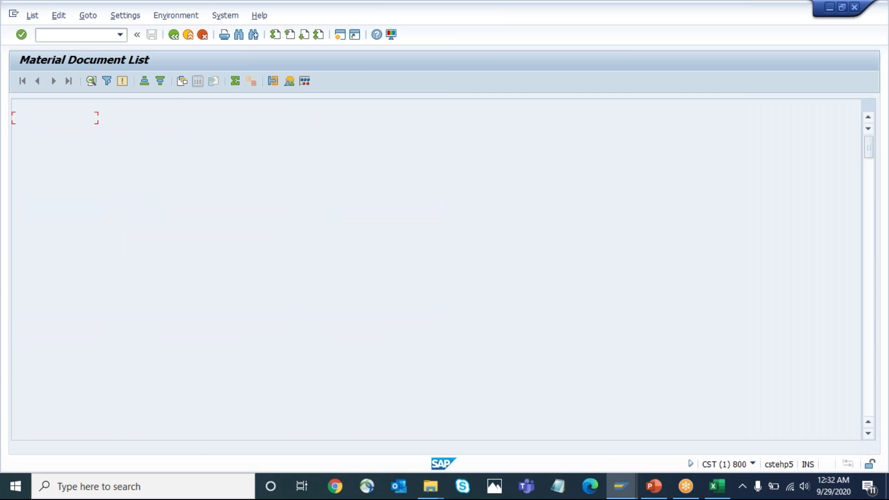
click(235, 81)
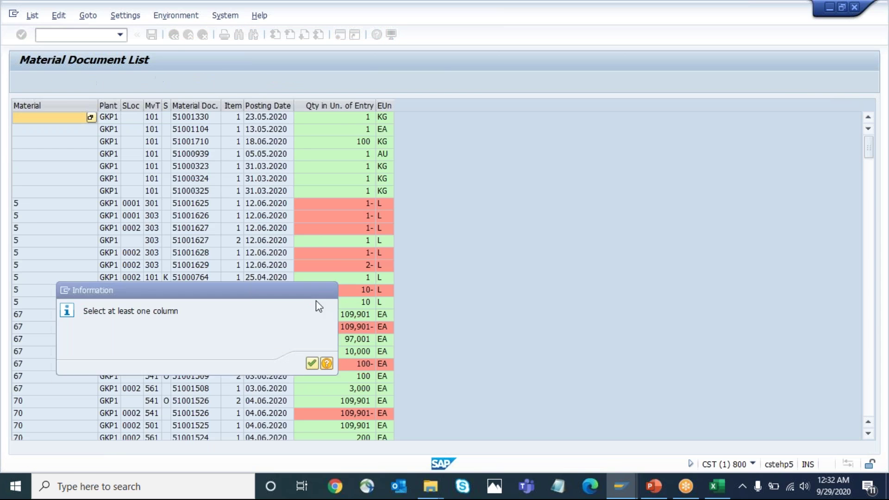
key(Return)
click(325, 168)
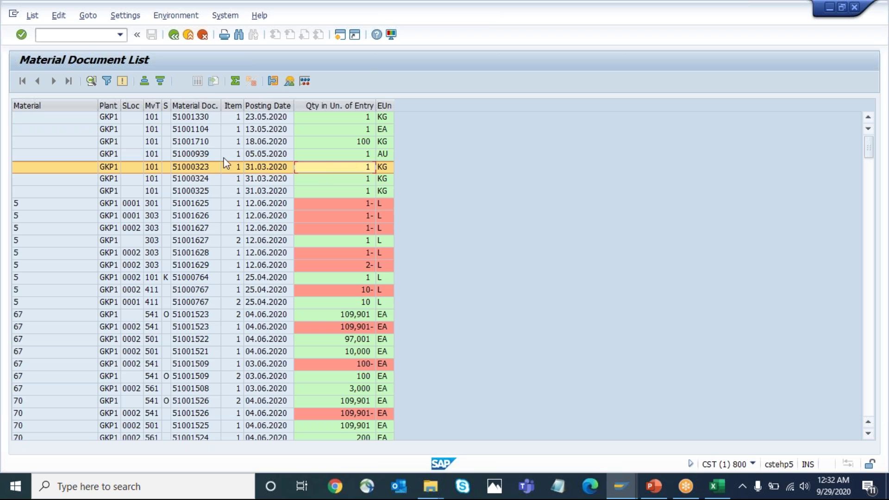
click(283, 142)
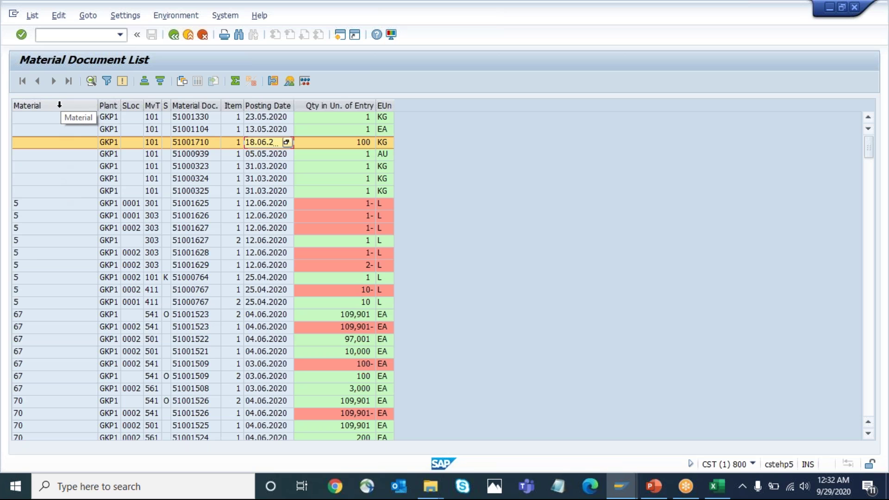
click(32, 16)
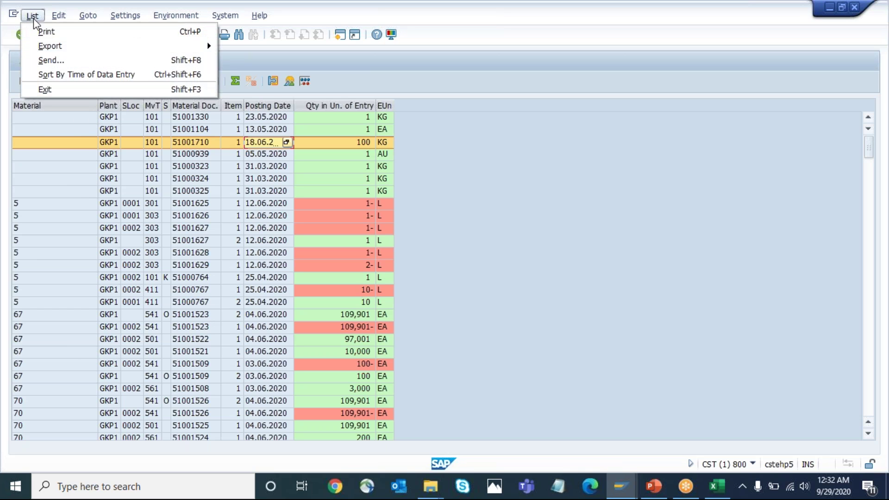
click(43, 130)
Step: Sort the material document list by the Material column in descending order
click(41, 105)
click(160, 82)
click(102, 106)
click(157, 150)
Step: In the layout settings, add the columns from Material Description through Routing number for operations to the displayed columns
click(182, 82)
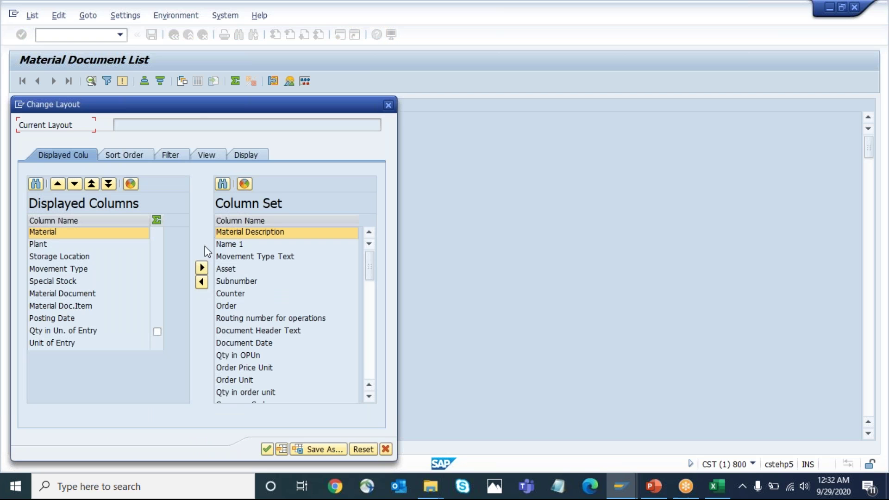
click(202, 282)
click(202, 282)
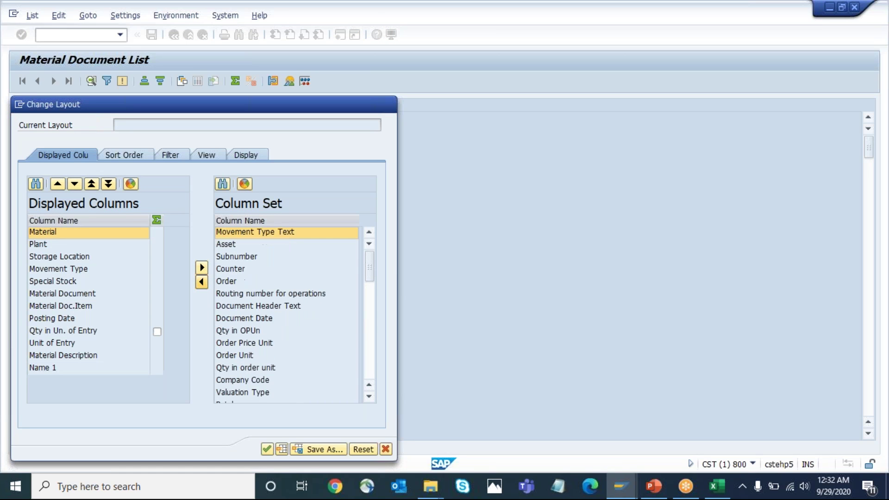
click(201, 281)
click(200, 282)
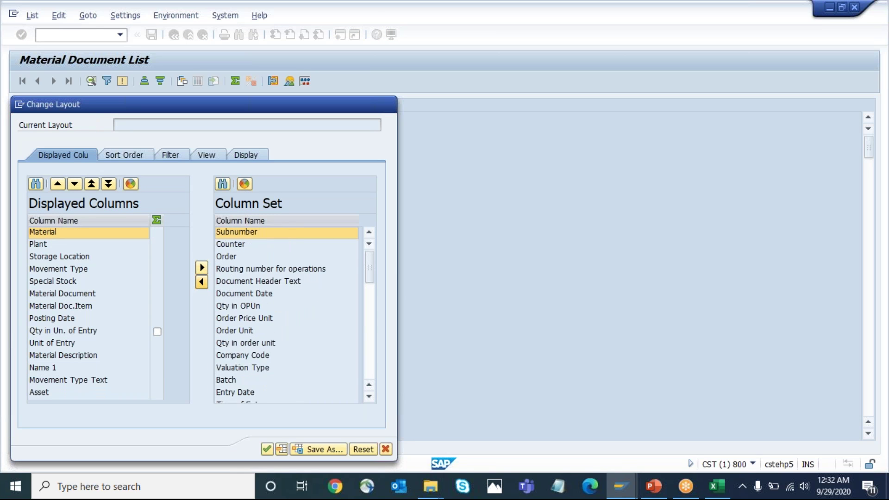
click(201, 282)
click(201, 282)
click(202, 281)
click(202, 282)
Step: Add Qty in OPUn through Company Code and Entry Date through Purchase Order to the displayed columns, and apply the layout
click(248, 358)
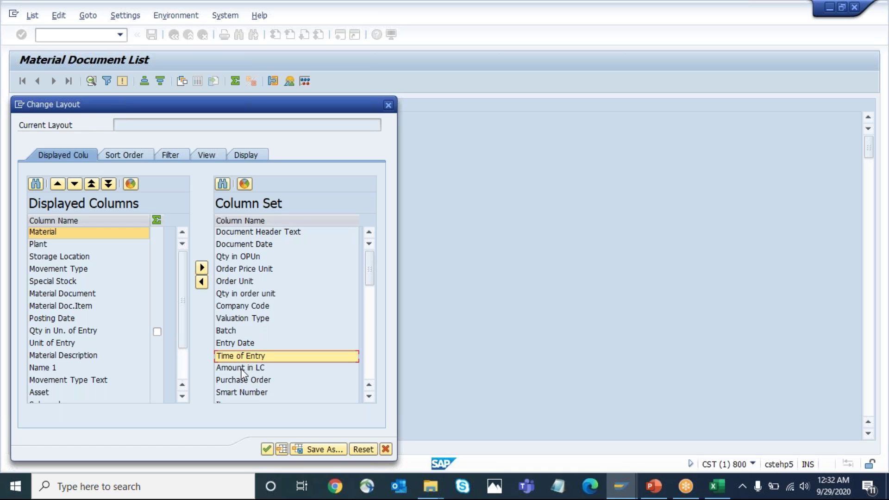
ctrl+click(241, 369)
ctrl+click(240, 380)
ctrl+click(237, 343)
ctrl+click(228, 298)
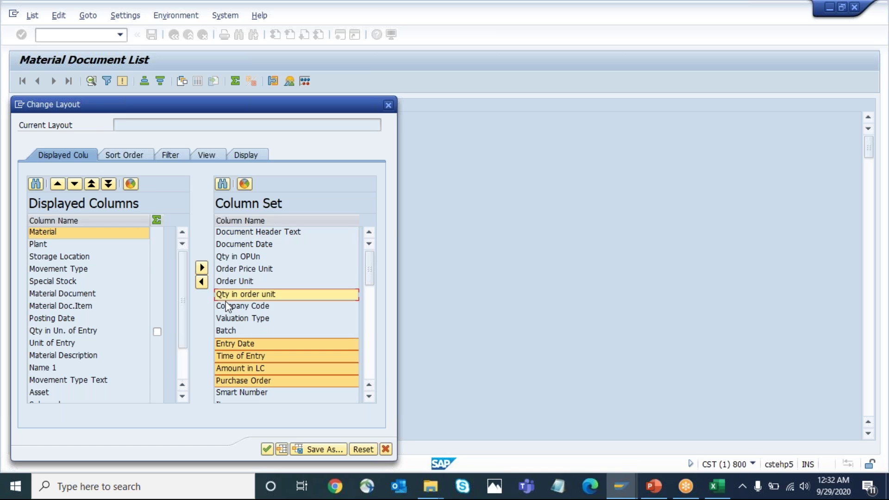
ctrl+click(224, 304)
ctrl+click(226, 282)
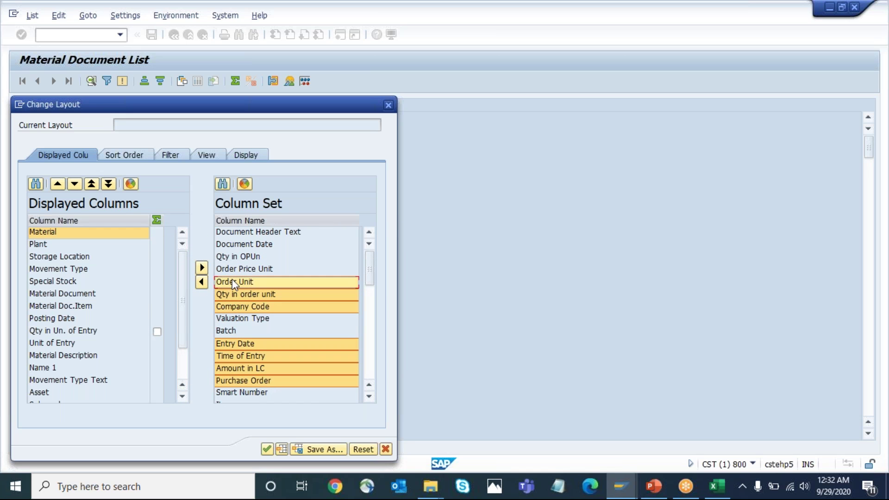
ctrl+click(227, 270)
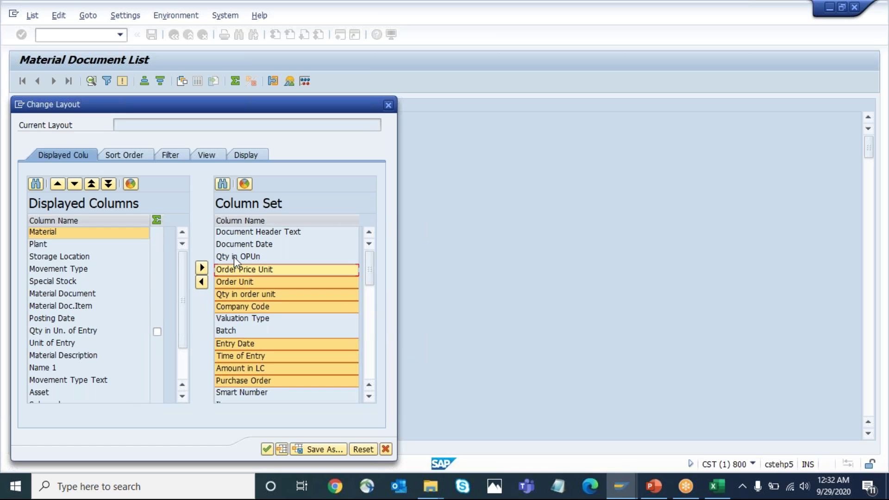
ctrl+click(234, 257)
click(202, 282)
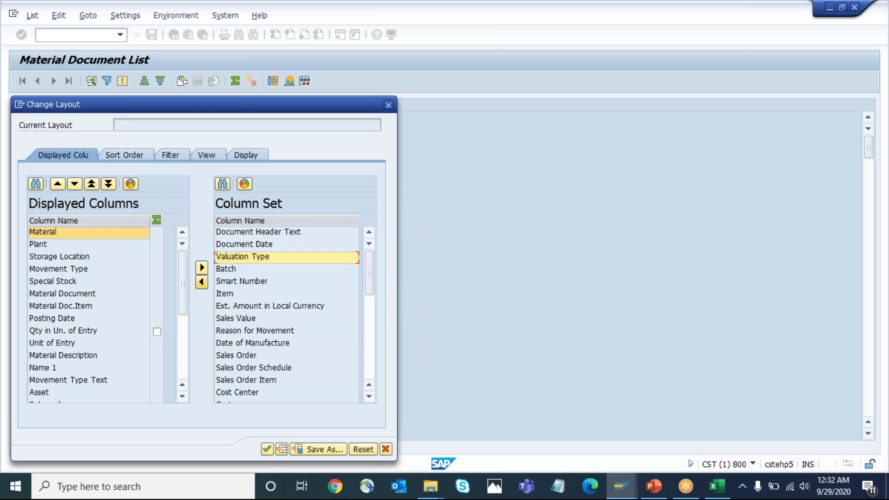
click(267, 449)
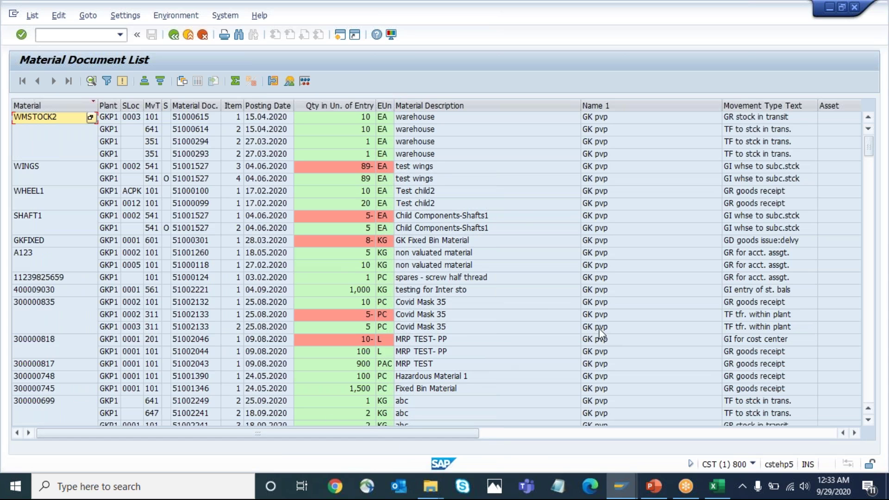
Step: Export the material document list as a spreadsheet in Excel (in MHTML Format)
click(500, 209)
click(81, 121)
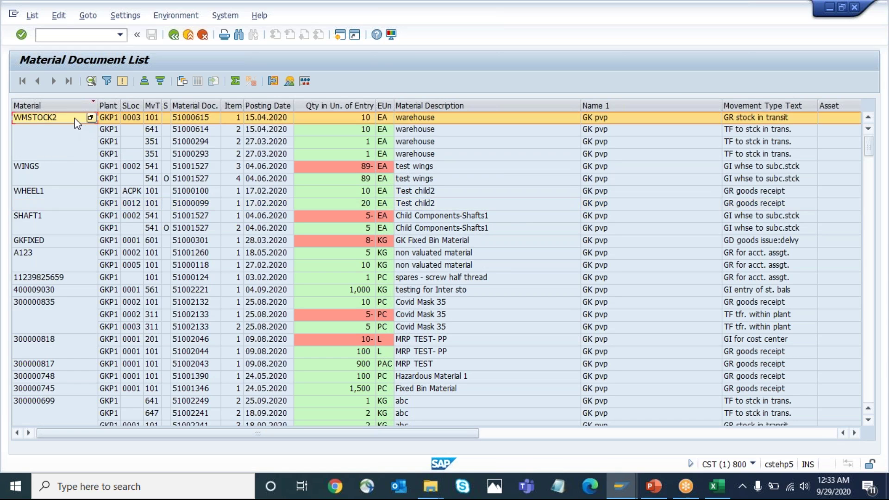
click(33, 15)
mouse_move(44, 48)
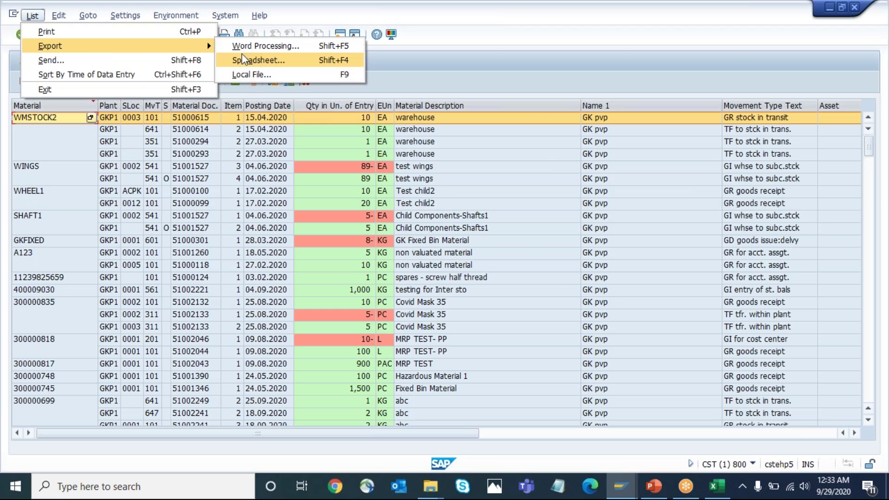
click(250, 64)
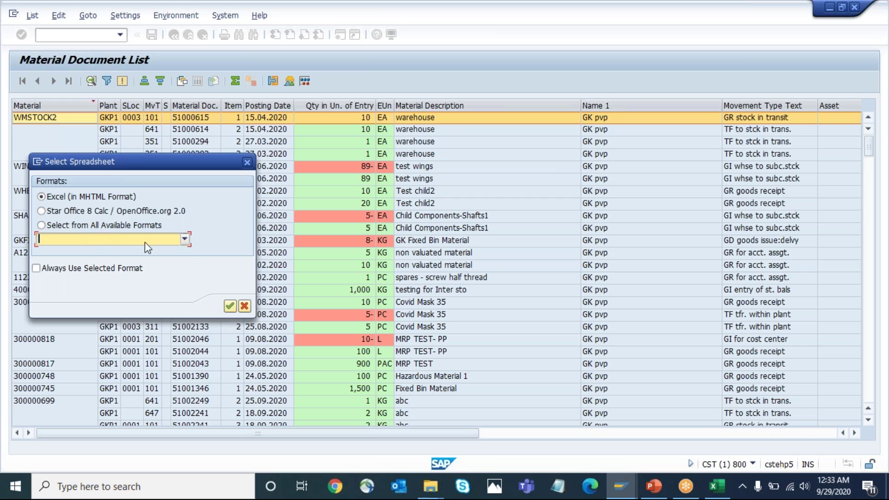
click(231, 306)
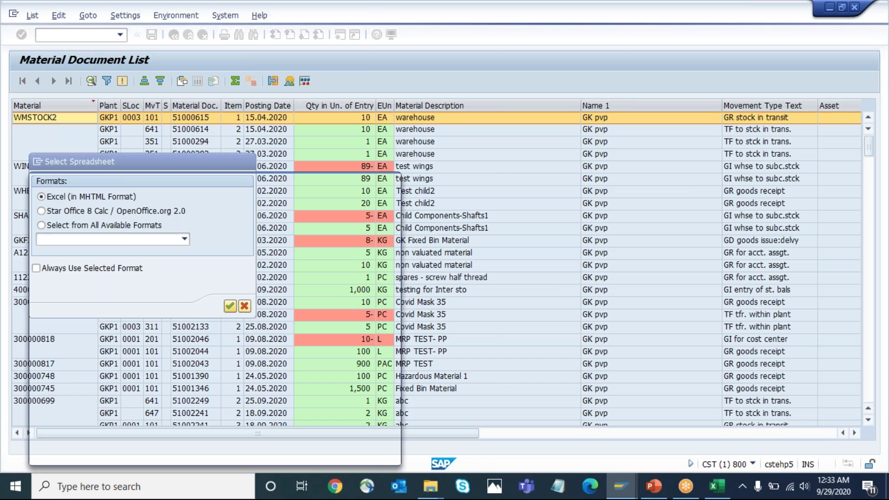
Step: Save the export to the Desktop as Material Documents, allow access to the file and open it in Excel
click(69, 281)
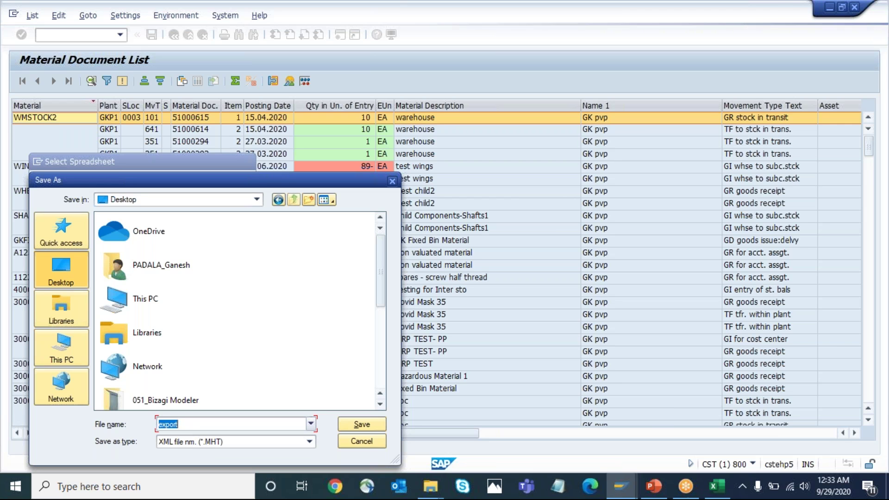
text(Mat)
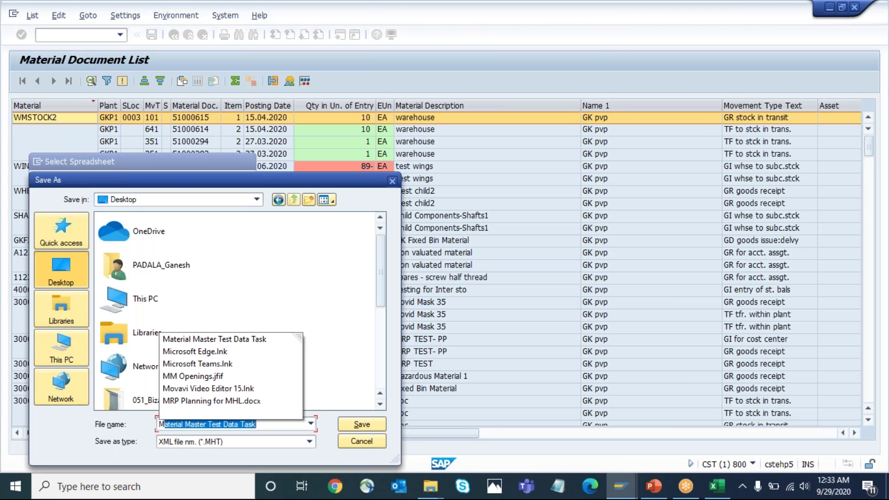
text(erial )
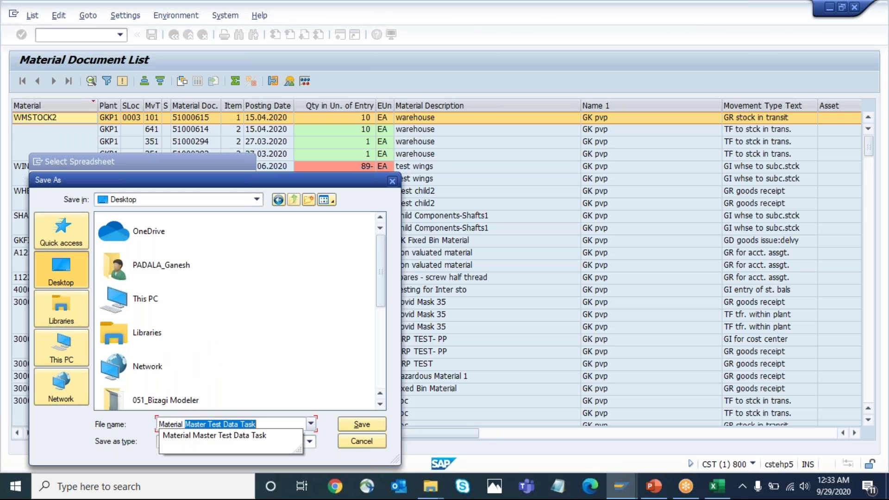
text(Documents)
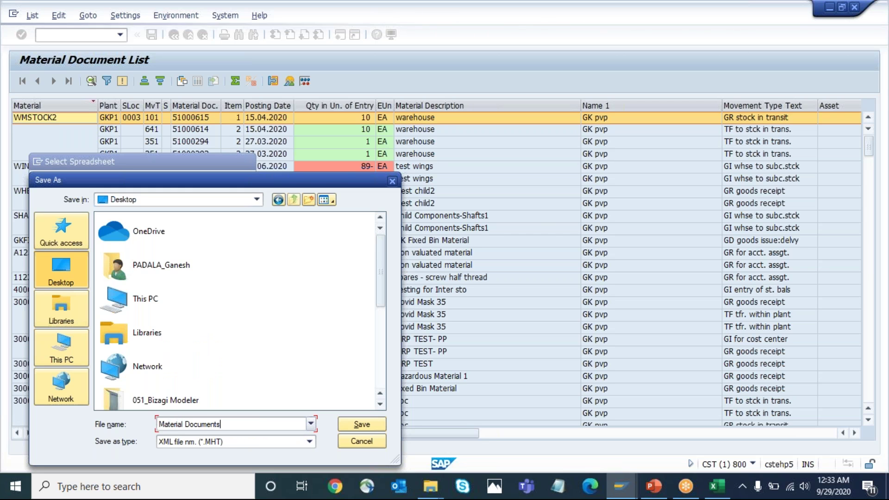
click(361, 426)
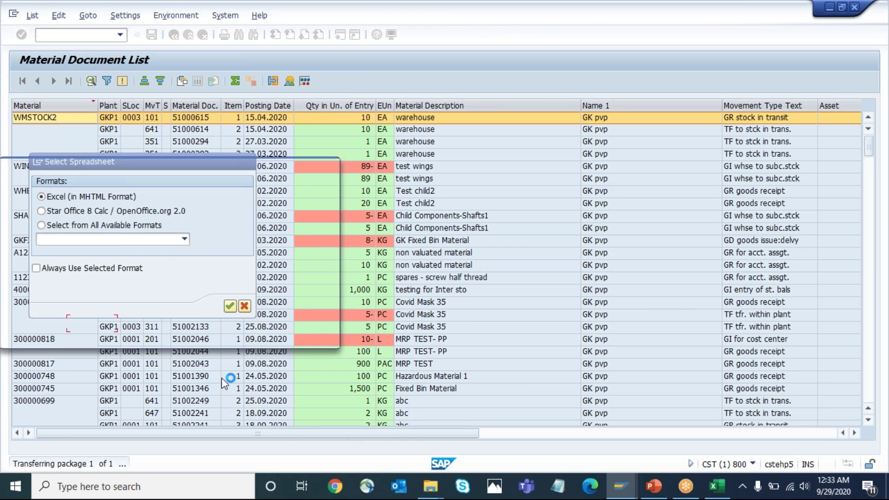
click(24, 326)
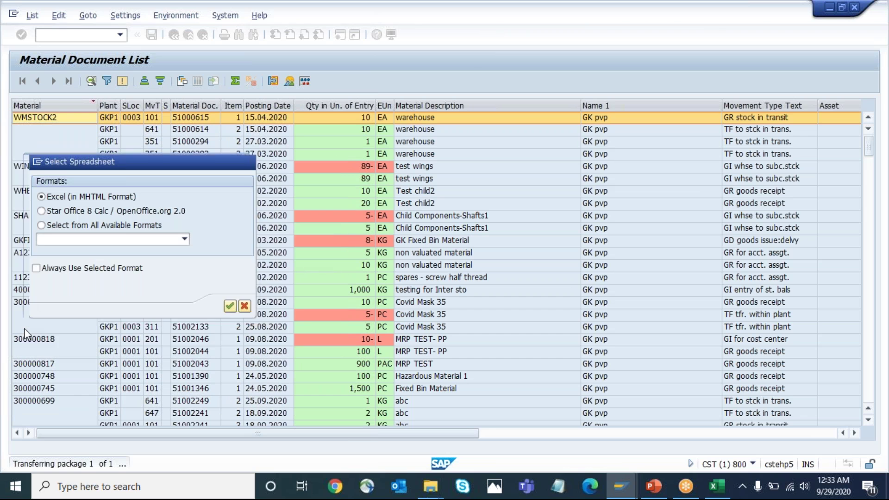
click(37, 313)
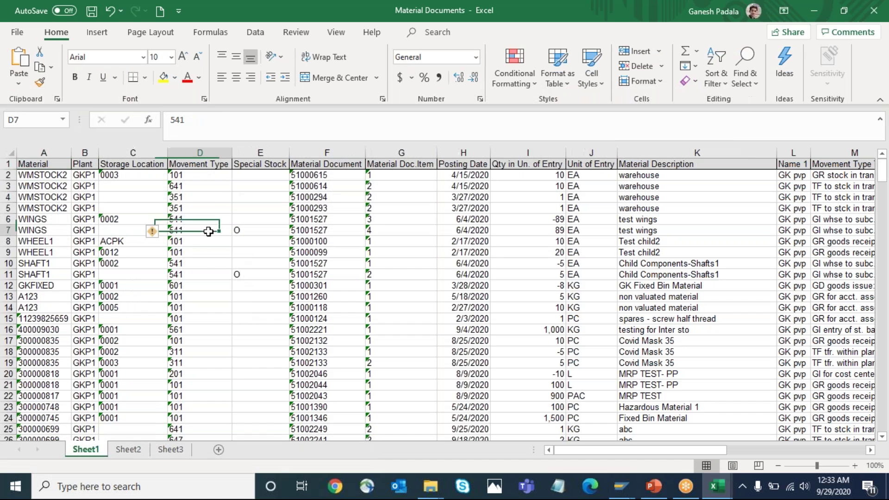
Step: Examine the exported material document data across all columns, from Material through Purchase Order
click(7, 154)
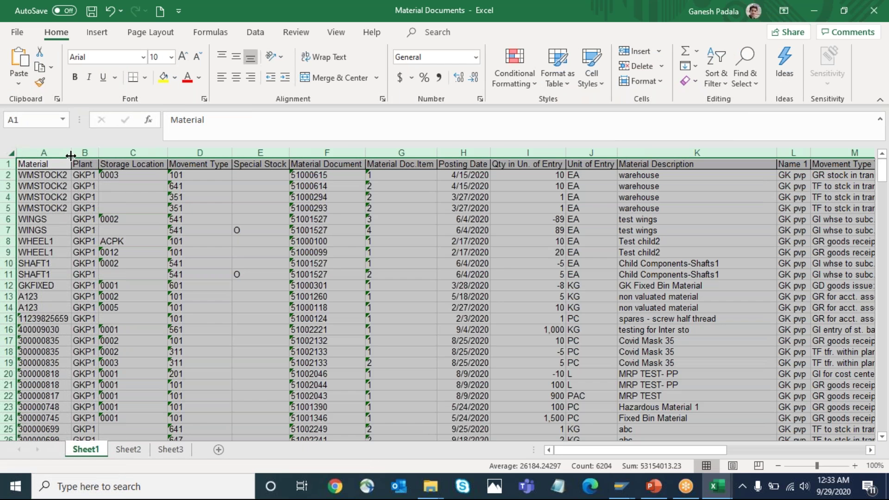
click(208, 178)
click(30, 175)
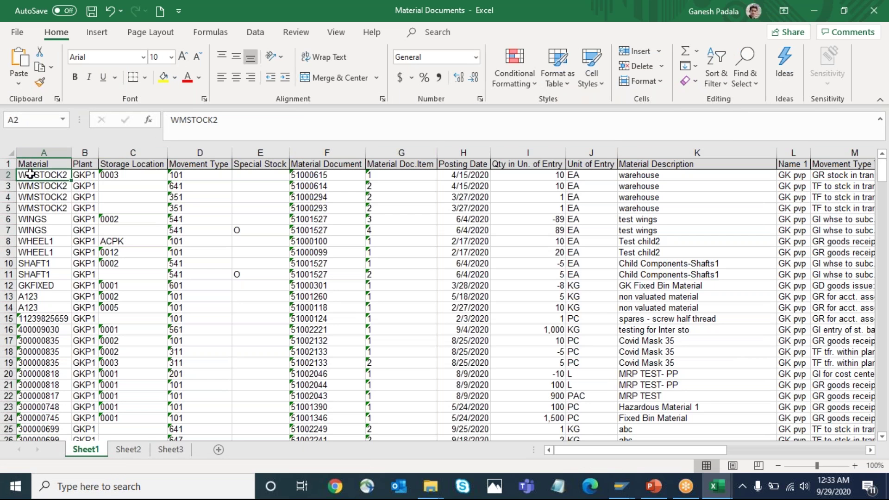
key(Right)
key(Right)
key(Right)
key(Right)
key(Right)
key(Right)
key(Right)
key(Right)
key(Right)
key(Right)
key(Right)
key(Right)
key(Right)
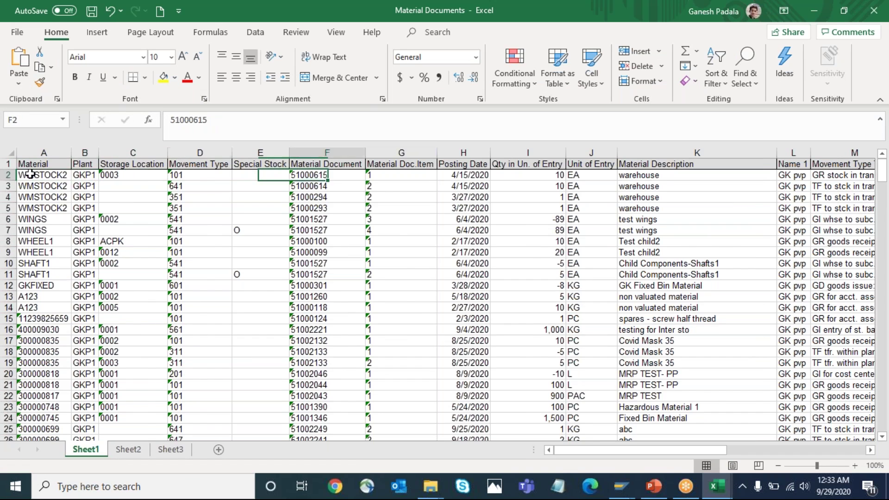
key(Right)
key(Right)
key(Right)
key(Right)
key(Right)
key(Right)
key(Right)
key(Right)
key(Right)
key(Right)
key(Right)
key(Right)
key(Right)
key(Right)
key(Right)
key(Right)
key(Right)
key(Right)
key(Right)
key(Right)
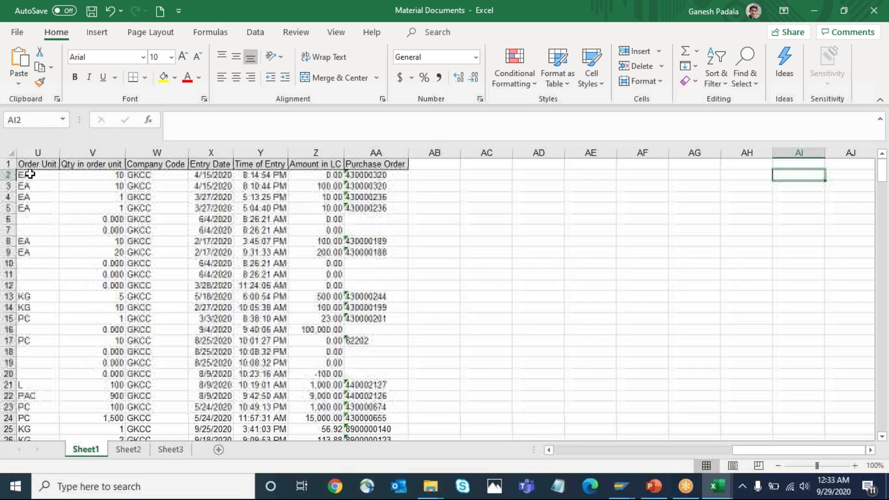
Step: Check the exported Purchase Order column, and review the first record's columns back to Material
drag(320, 153, 376, 153)
click(366, 185)
key(Up)
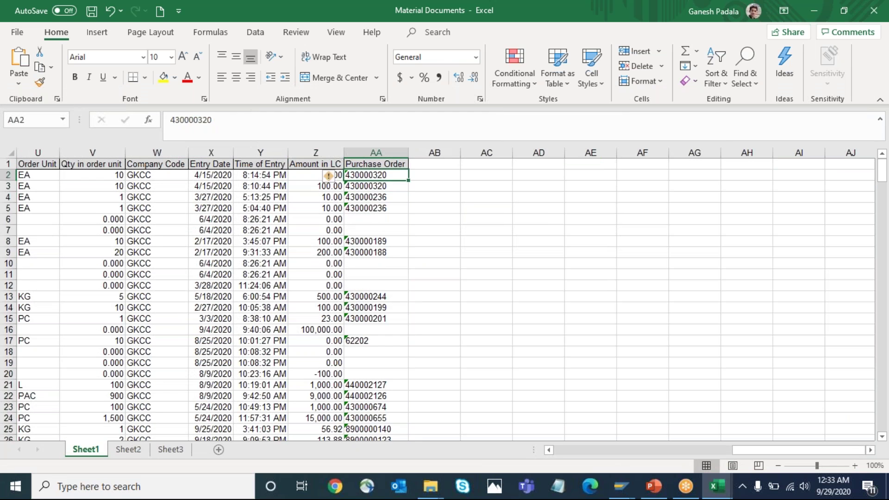
key(Left)
key(Left)
key(Left)
key(Left)
key(Left)
key(Left)
key(Left)
key(Left)
key(Left)
key(Left)
key(Left)
key(Left)
key(Left)
key(Left)
key(Left)
key(Left)
key(Left)
key(Left)
key(Left)
key(Left)
key(Left)
key(Left)
key(Left)
key(Left)
key(Left)
key(Left)
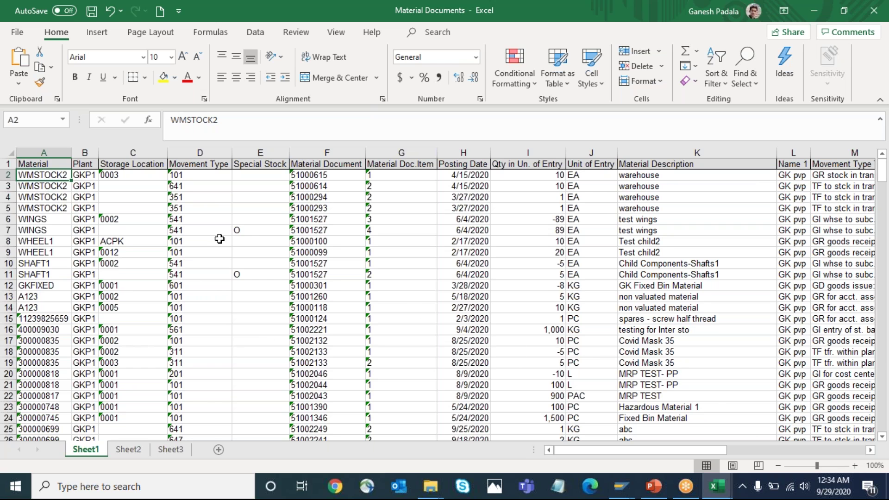
Step: Review the Material Document, Material Doc.Item and Posting Date columns of the exported material documents
click(323, 153)
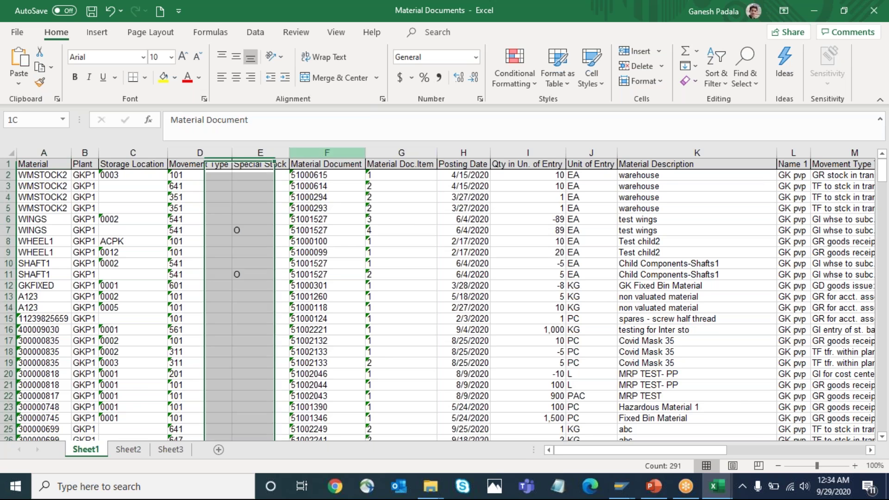
click(401, 152)
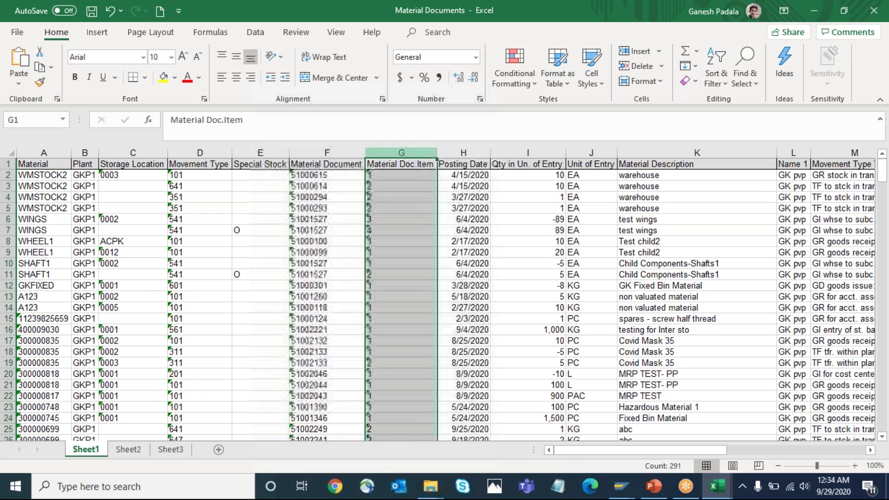
click(458, 154)
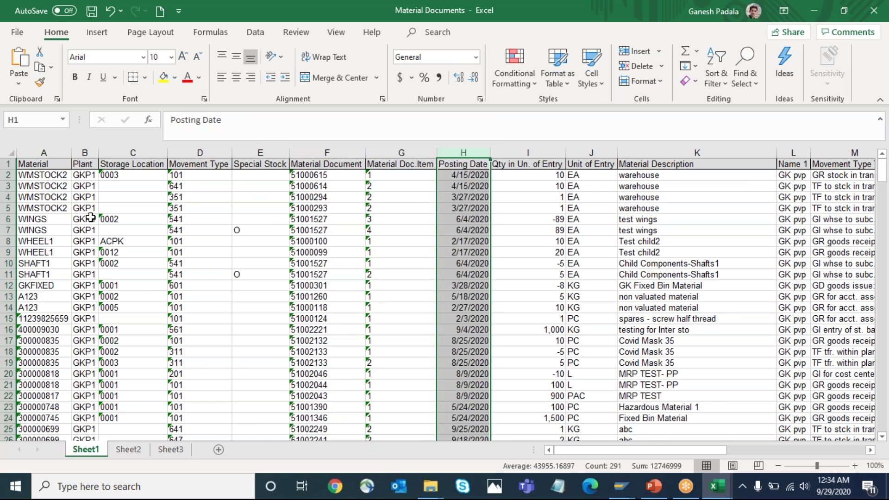
Step: Switch to SAP, leave the Material Document List and open transaction MB52
key(alt+Tab)
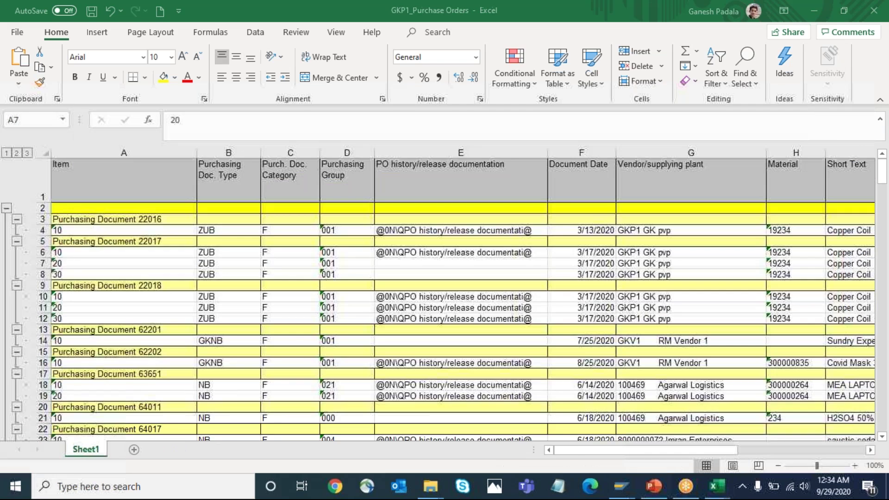
key(alt+Tab)
key(Tab)
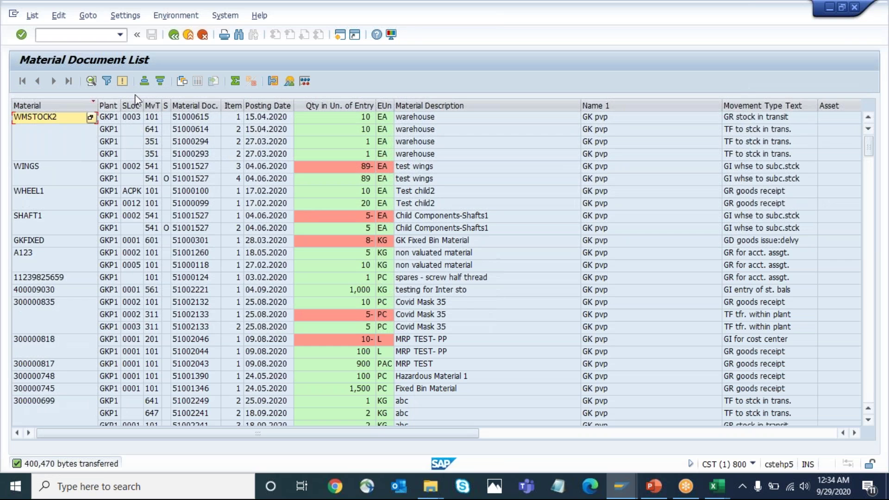
click(174, 35)
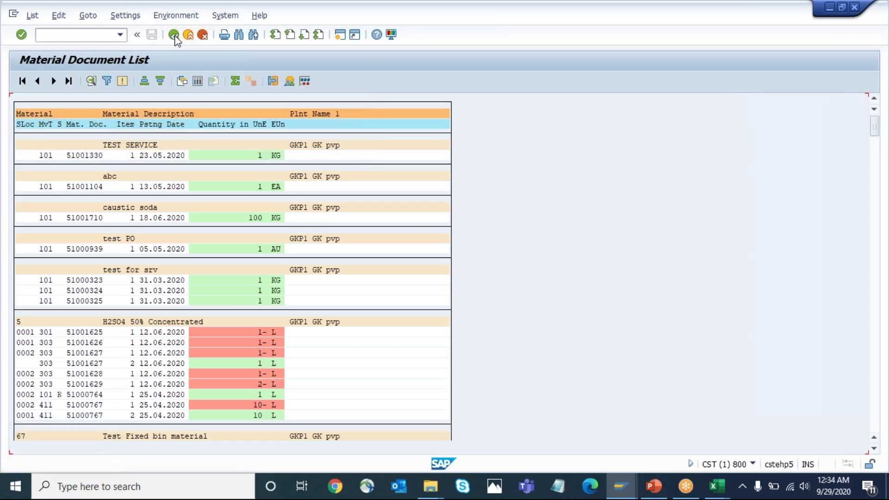
click(174, 35)
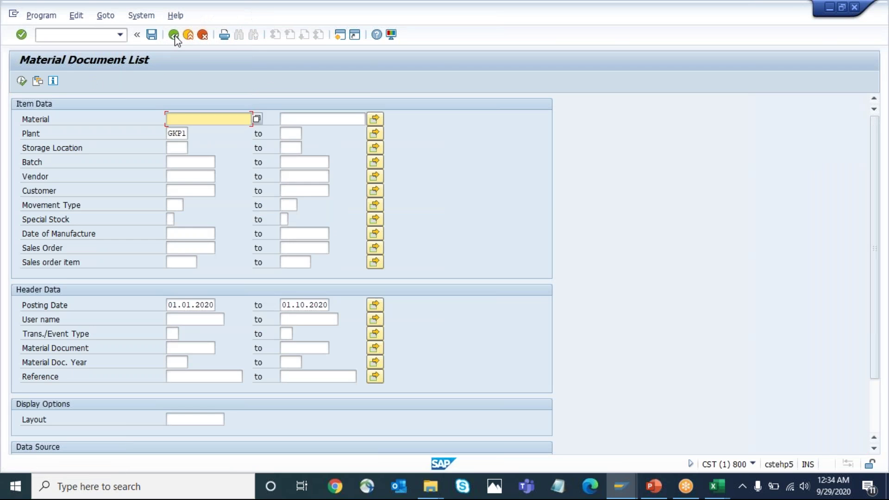
click(174, 35)
text(m)
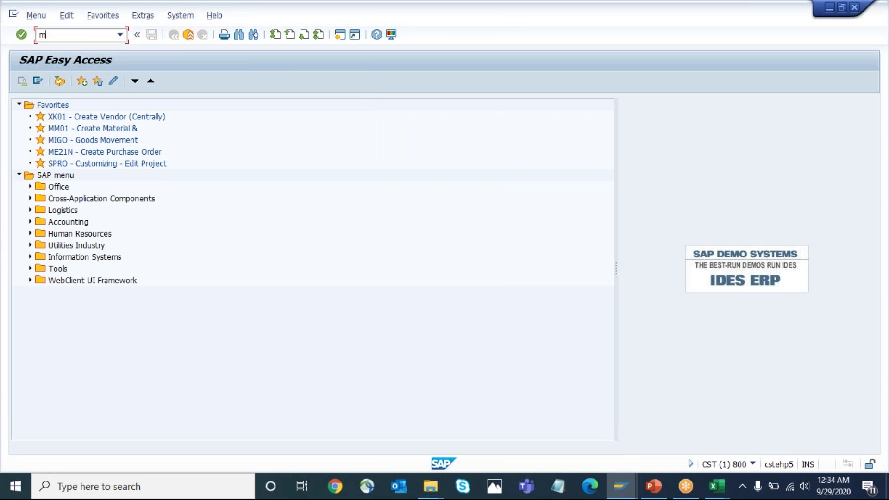
text(b52)
key(Return)
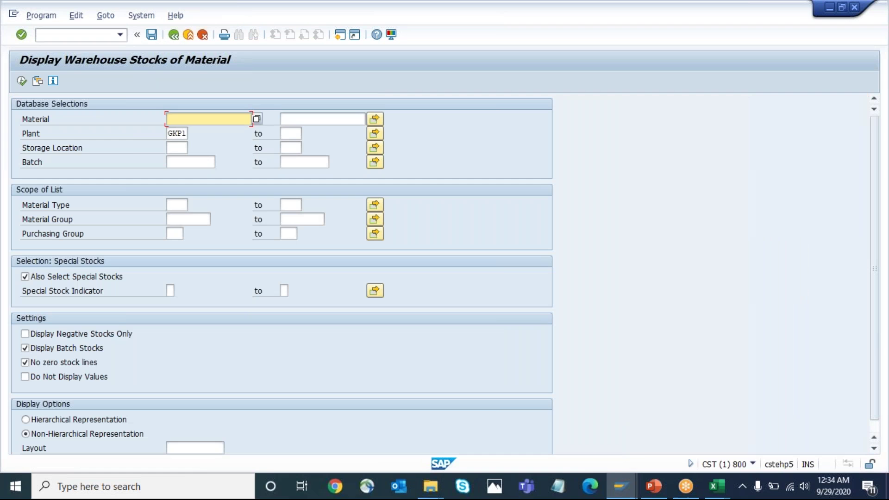
Step: Run the warehouse stock report for plant GKP1 in Hierarchical Representation
click(181, 134)
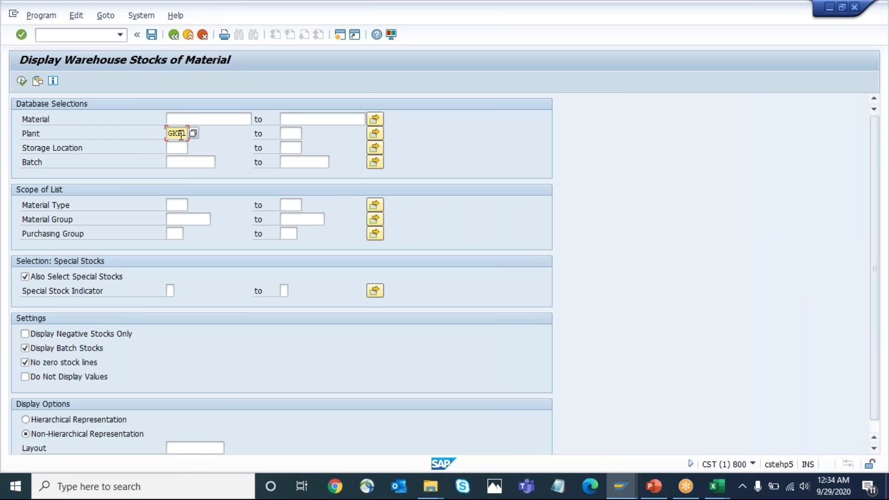
click(26, 420)
click(20, 83)
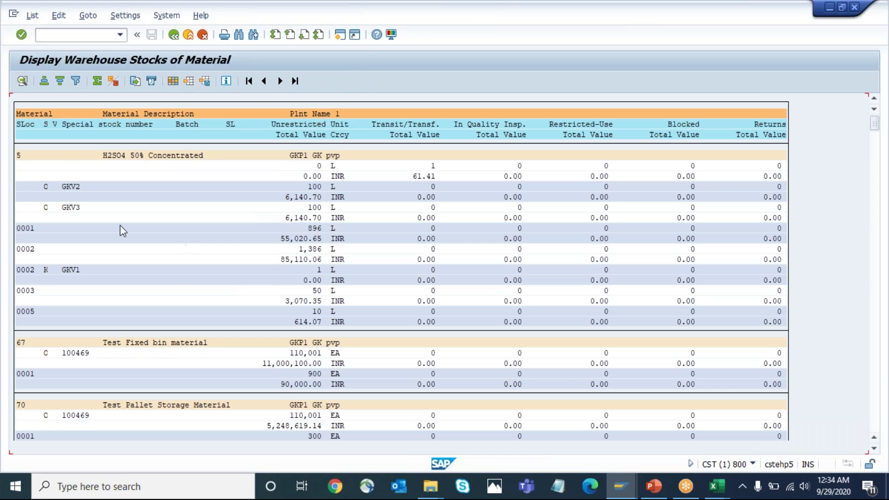
Step: Return to the selection screen and rerun the warehouse stock report for plant GKP1 in Non-Hierarchical Representation
key(F3)
click(60, 433)
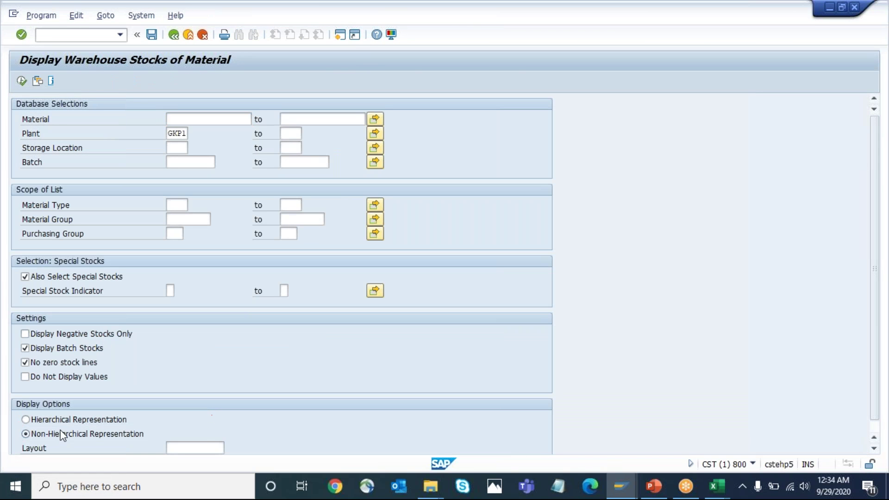
click(22, 81)
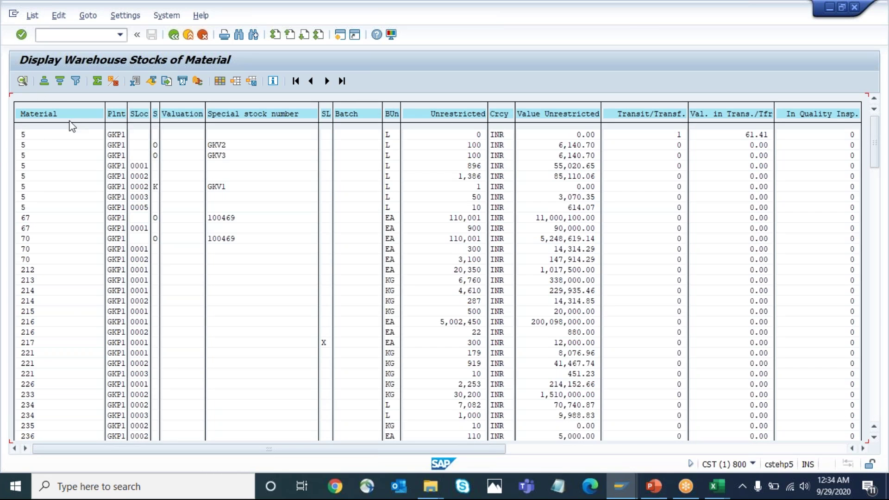
Step: Export the warehouse stock list as a spreadsheet in Excel (in MHTML Format)
click(28, 17)
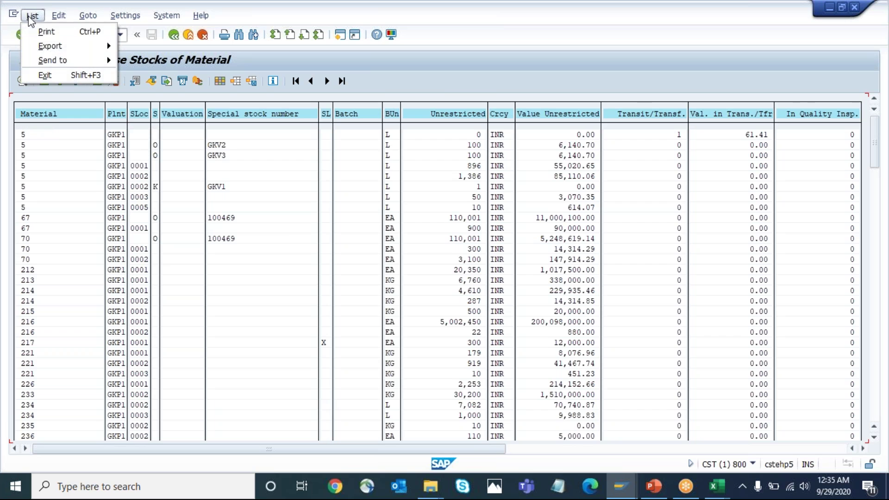
mouse_move(49, 47)
click(153, 61)
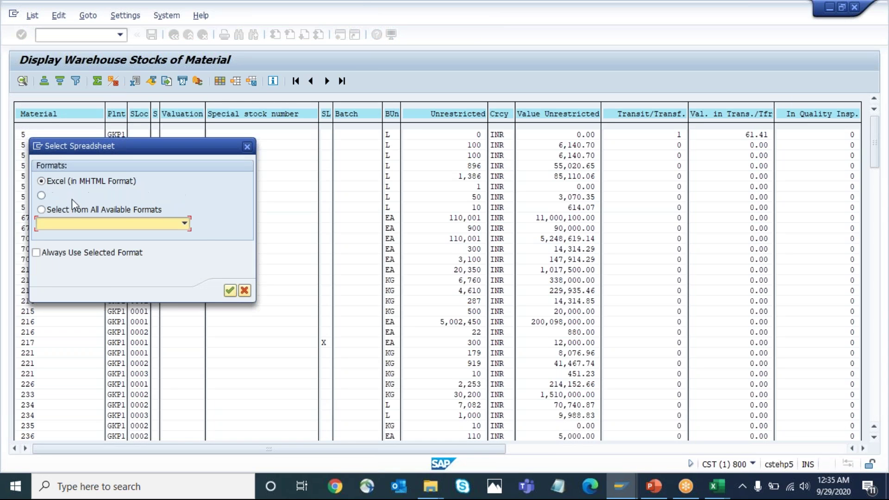
click(230, 294)
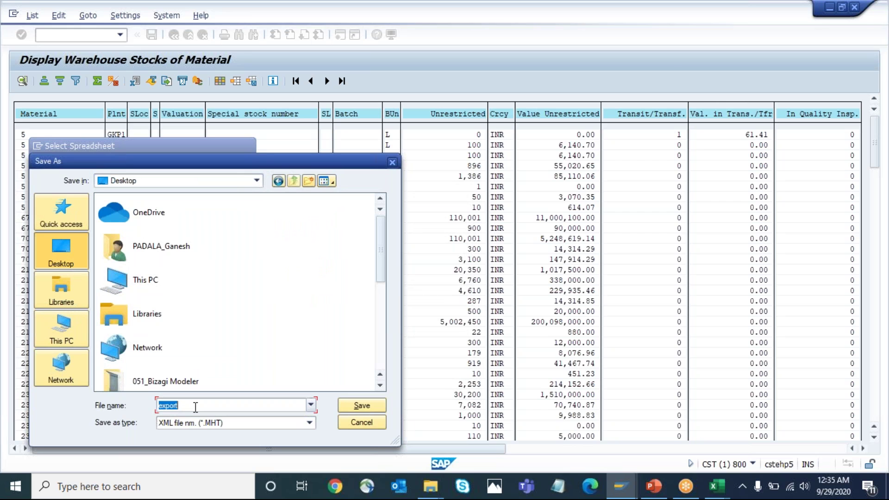
Step: Save the stock export to the Desktop as GKP1_Stock Balance
text(GKP1_SToc)
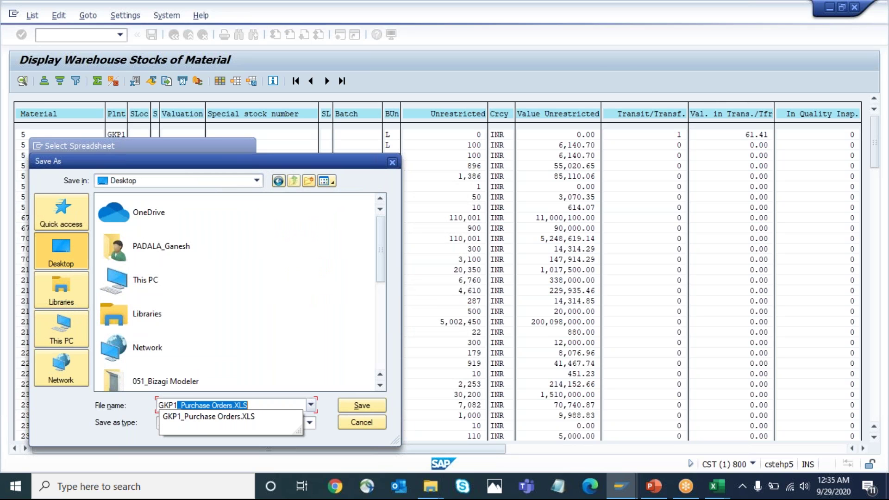
key(BackSpace)
key(BackSpace)
key(BackSpace)
text(tock Balance)
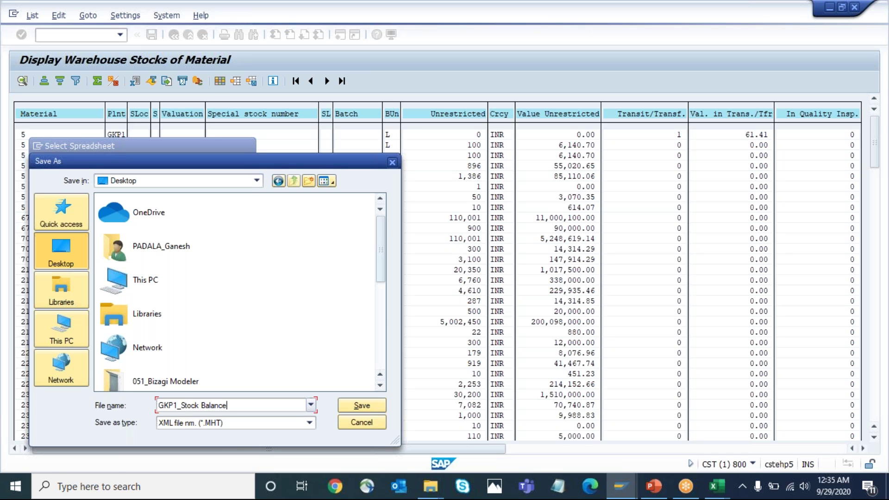
key(Return)
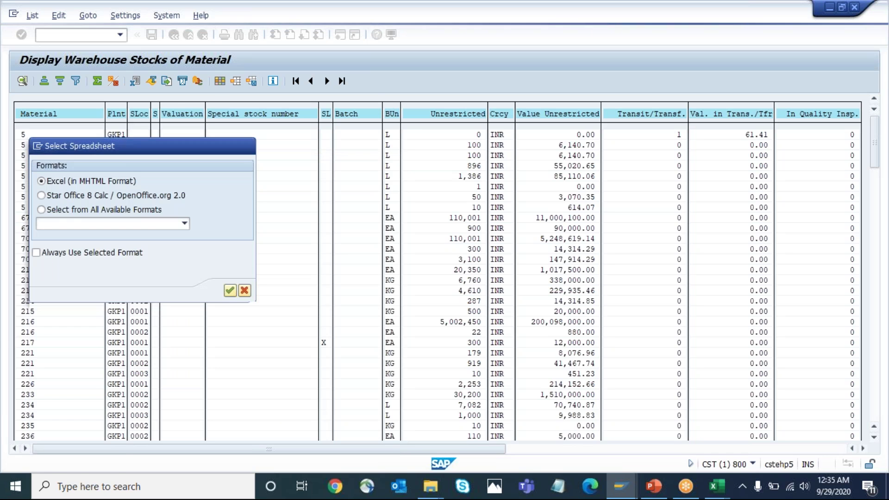
Step: Allow SAP GUI to create the stock balance file with the decision remembered, and permit Excel to open it
click(17, 281)
click(29, 304)
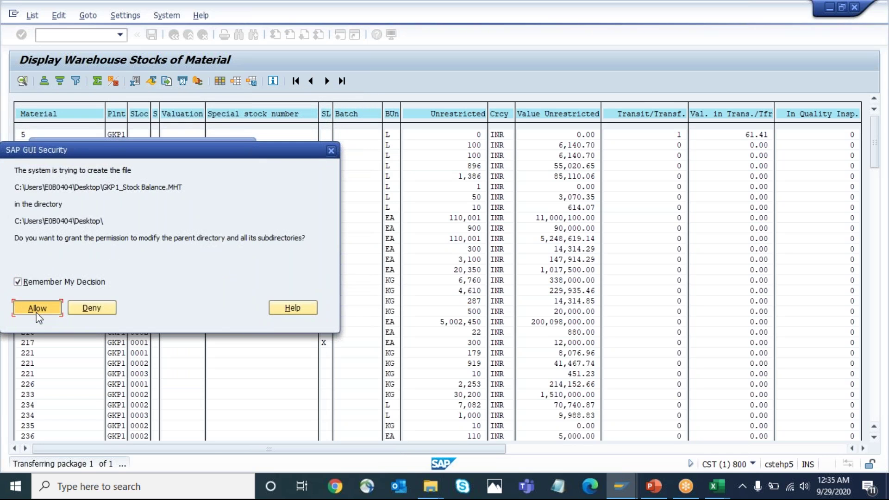
key(Return)
click(17, 272)
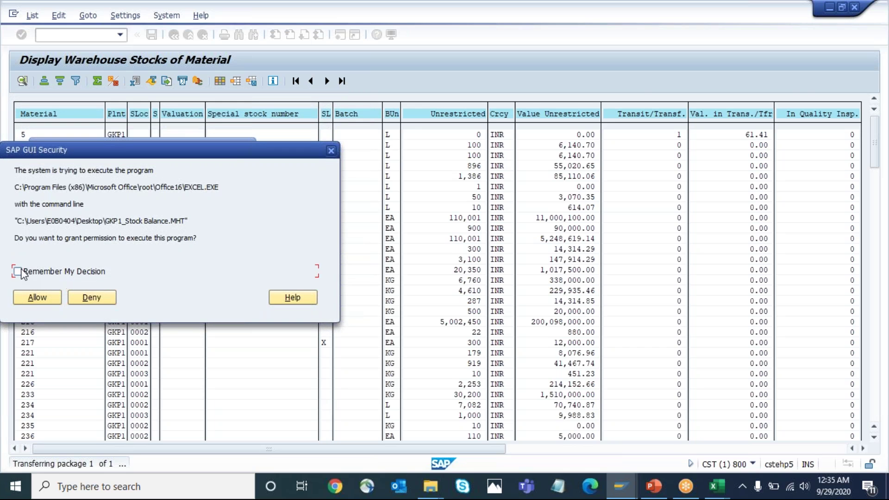
click(37, 297)
key(Return)
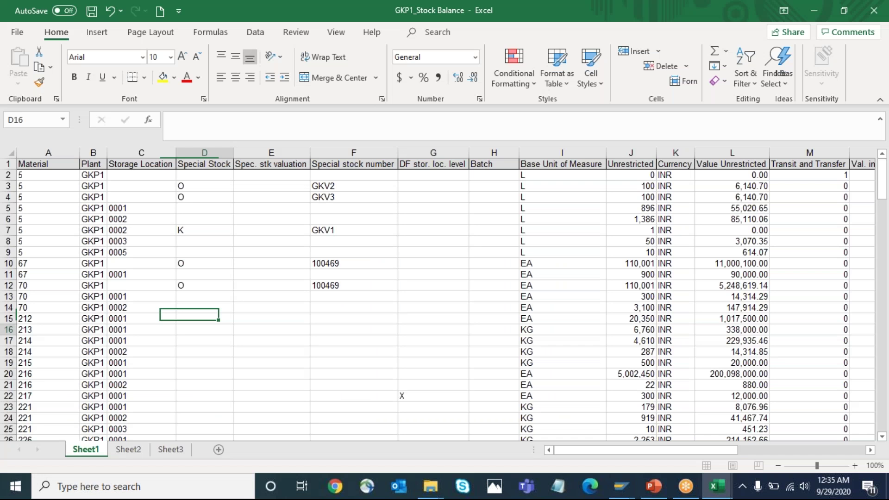
Step: Fill the whole header row of the stock balance sheet, from Material to Value Rets Blocked, with Light Green
click(9, 151)
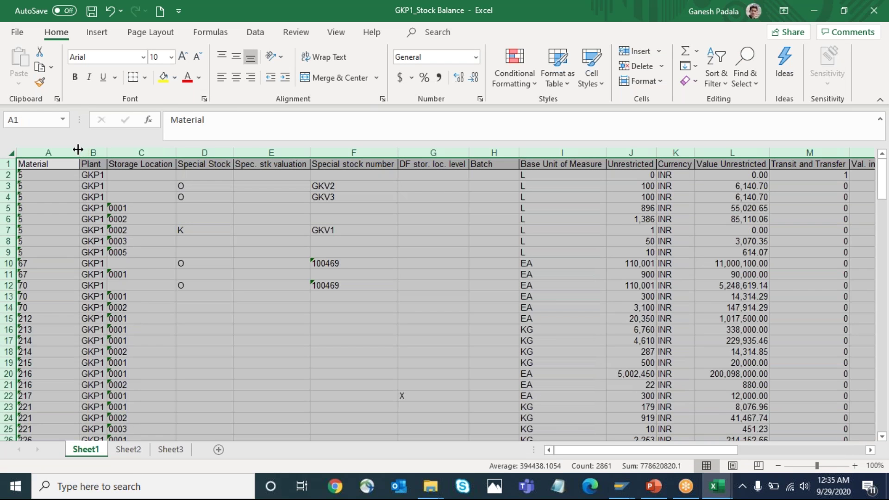
click(54, 173)
click(51, 163)
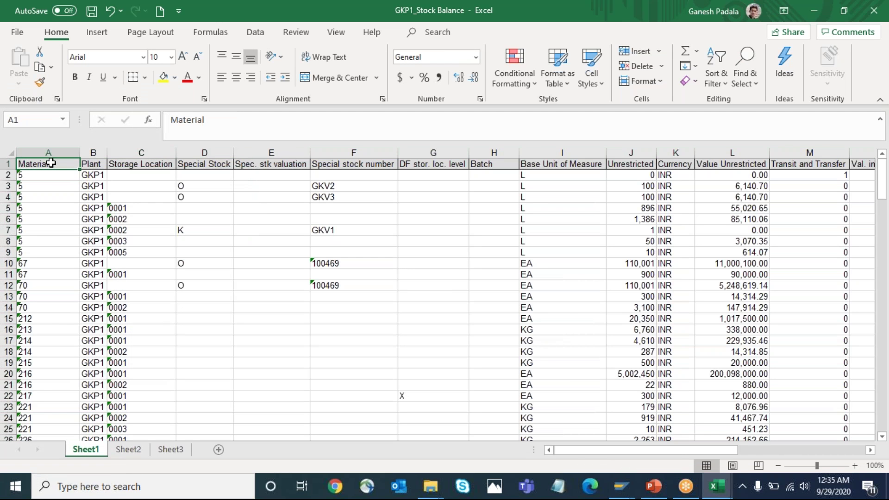
key(ctrl+shift+Right)
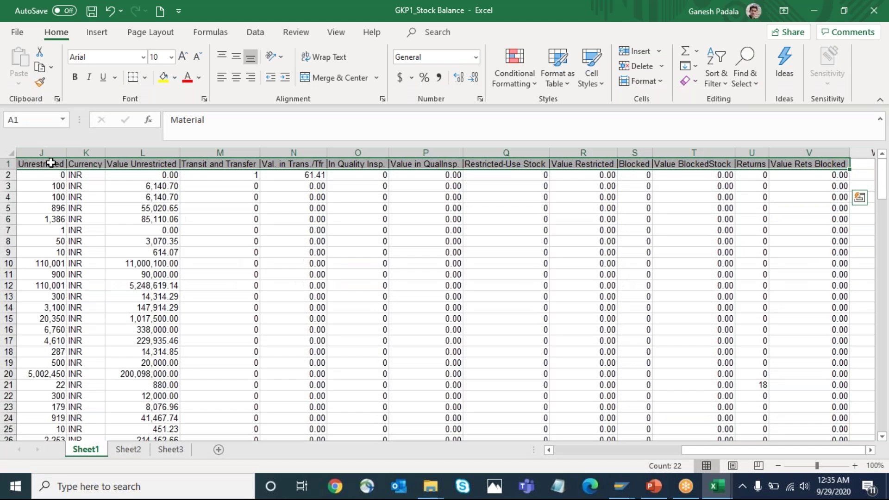
click(175, 77)
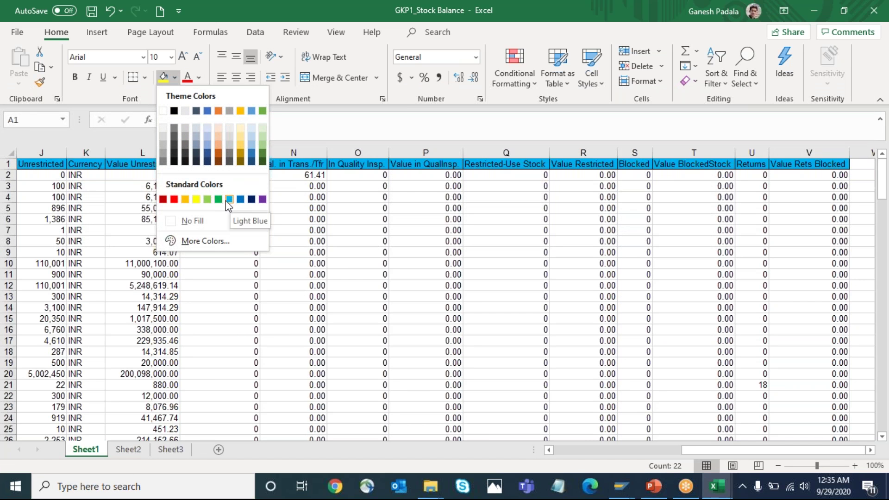
click(207, 200)
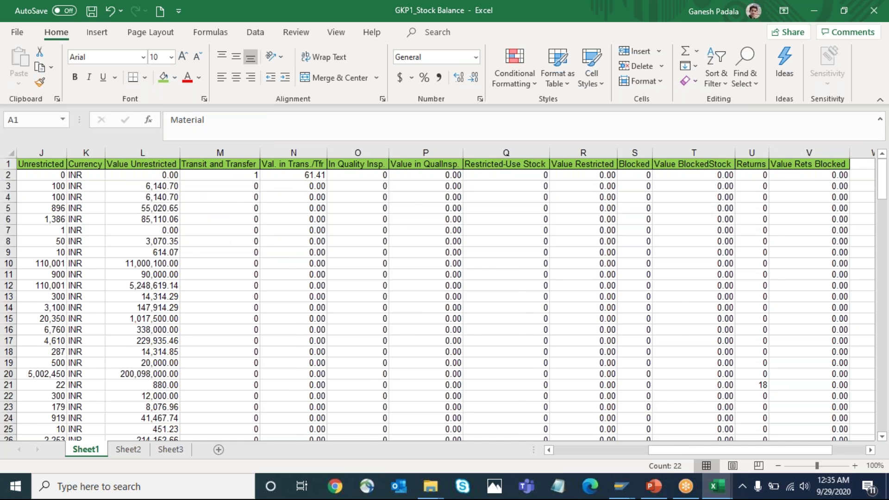
Step: Apply All Borders to the stock table from the Material header through the last data row
key(ctrl+Home)
key(ctrl+shift+End)
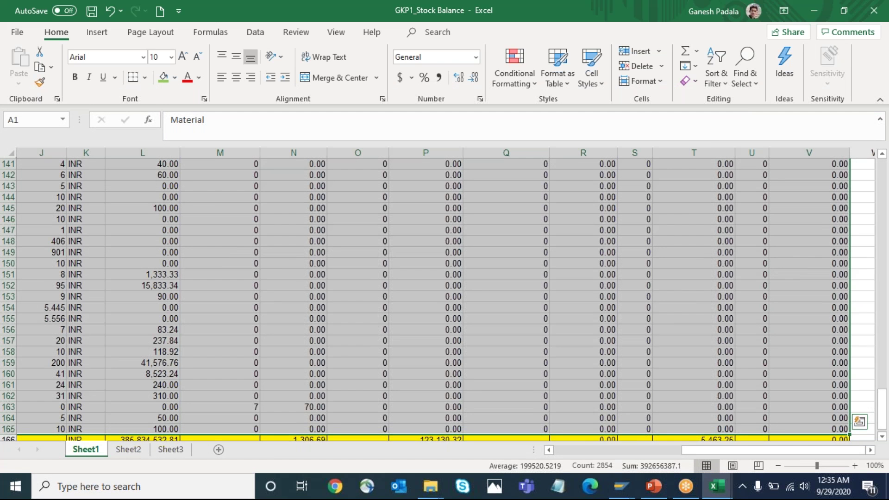
click(145, 77)
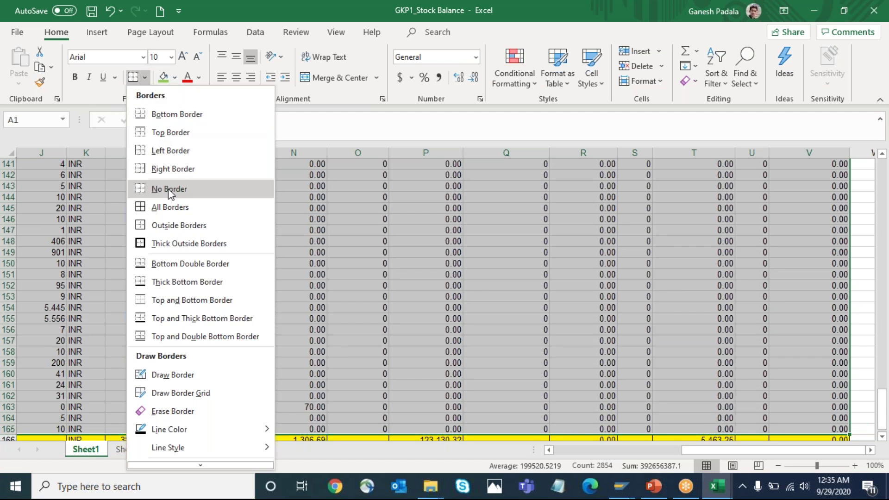
click(165, 207)
Step: Examine the stock rows down to the yellow total row, and check the totals across the value columns
drag(115, 319, 184, 438)
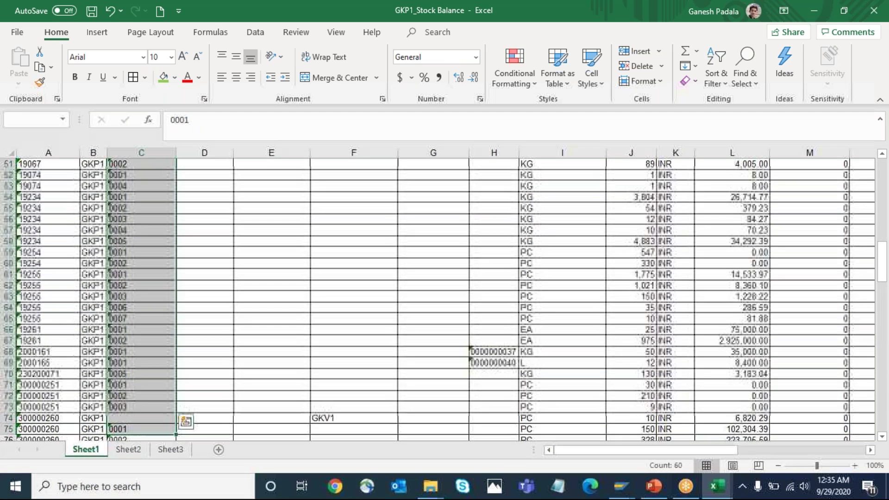
click(69, 318)
key(ctrl+shift+Down)
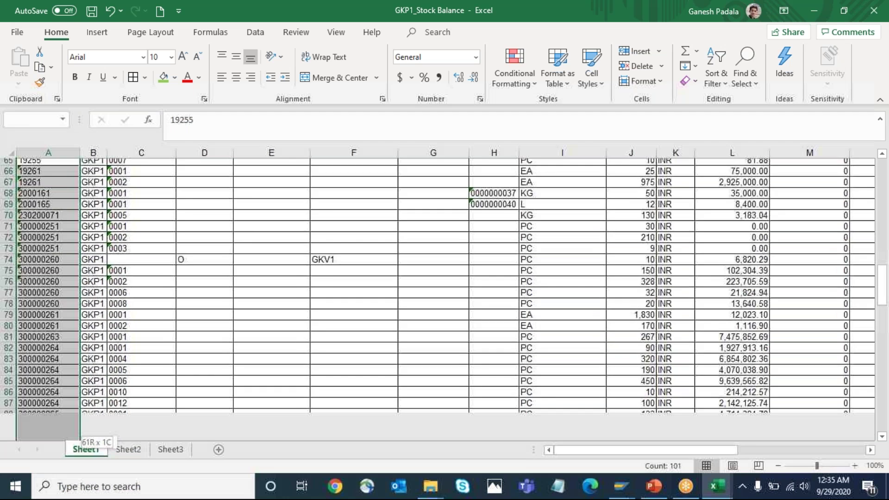
click(145, 422)
click(145, 429)
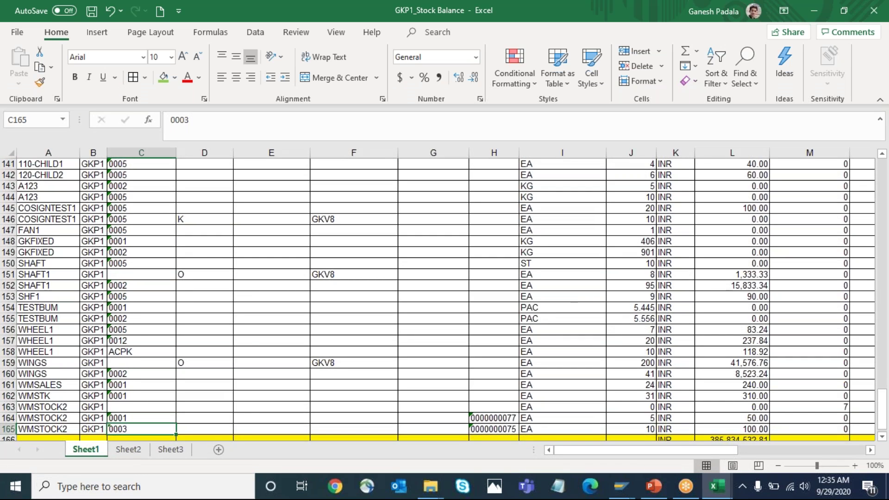
click(145, 437)
click(711, 418)
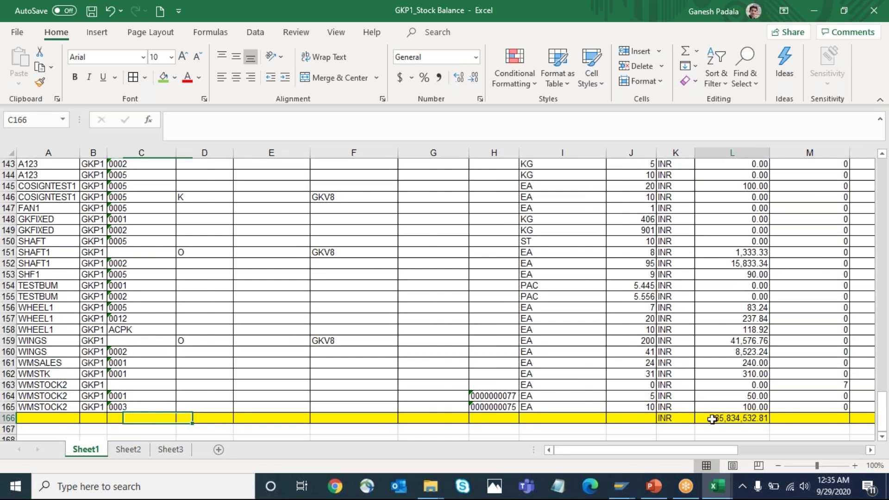
key(Right)
key(Right)
key(Right)
key(Right)
key(Right)
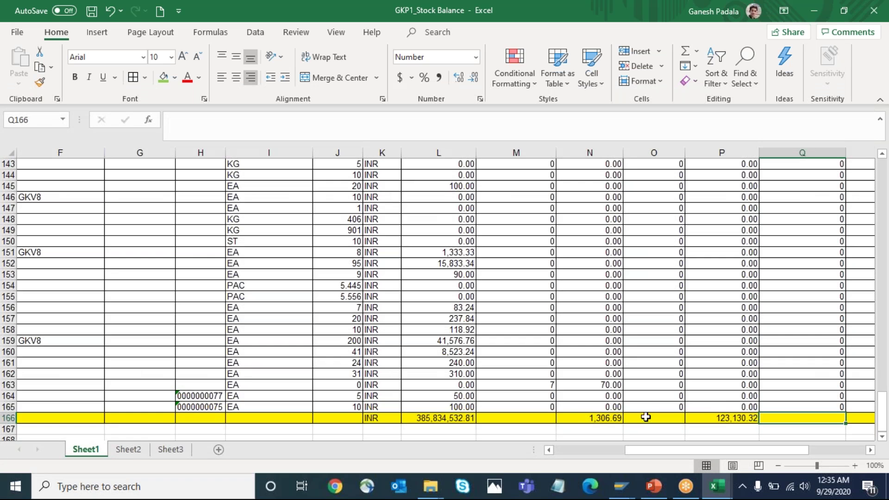
click(698, 407)
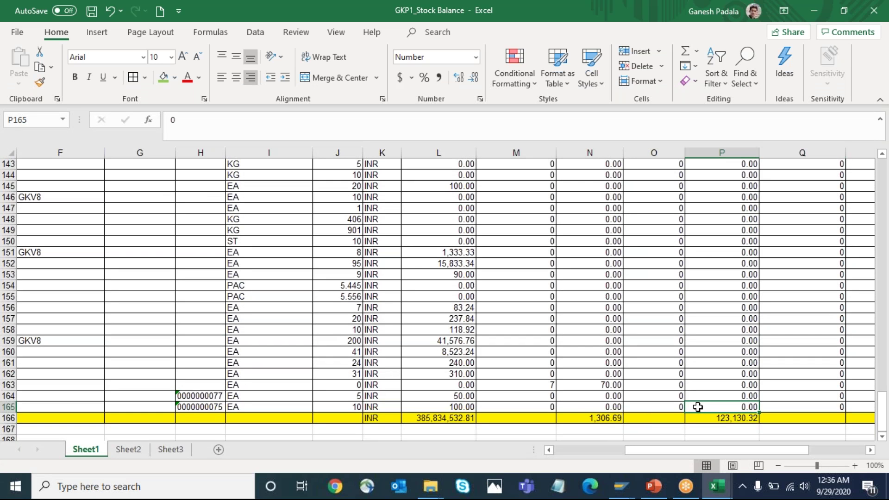